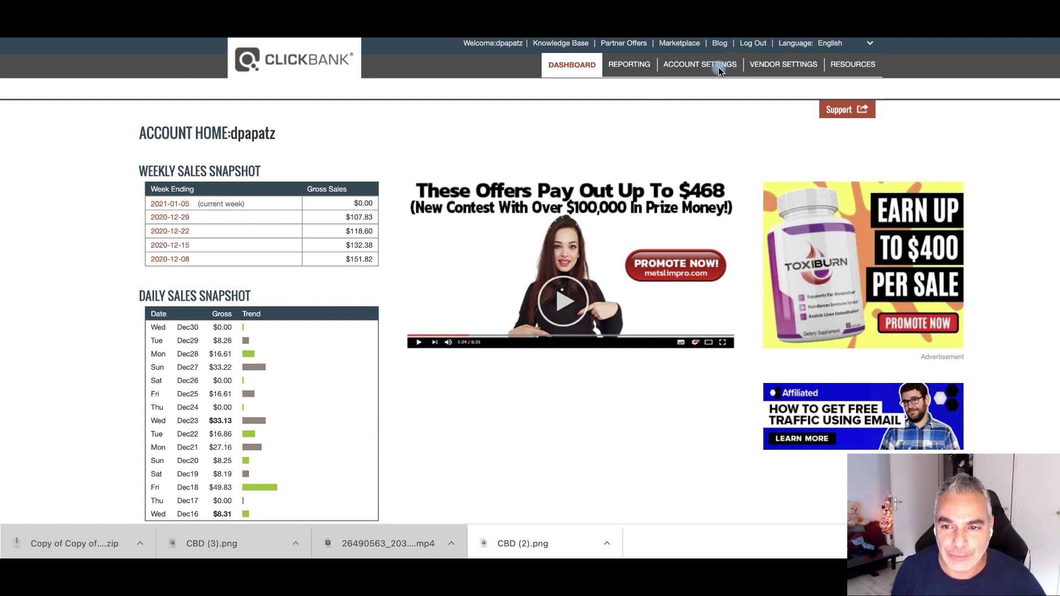
# Open the account settings and start adding a new tracking code under Integrated Sales Reporting
pyautogui.click(773, 68)
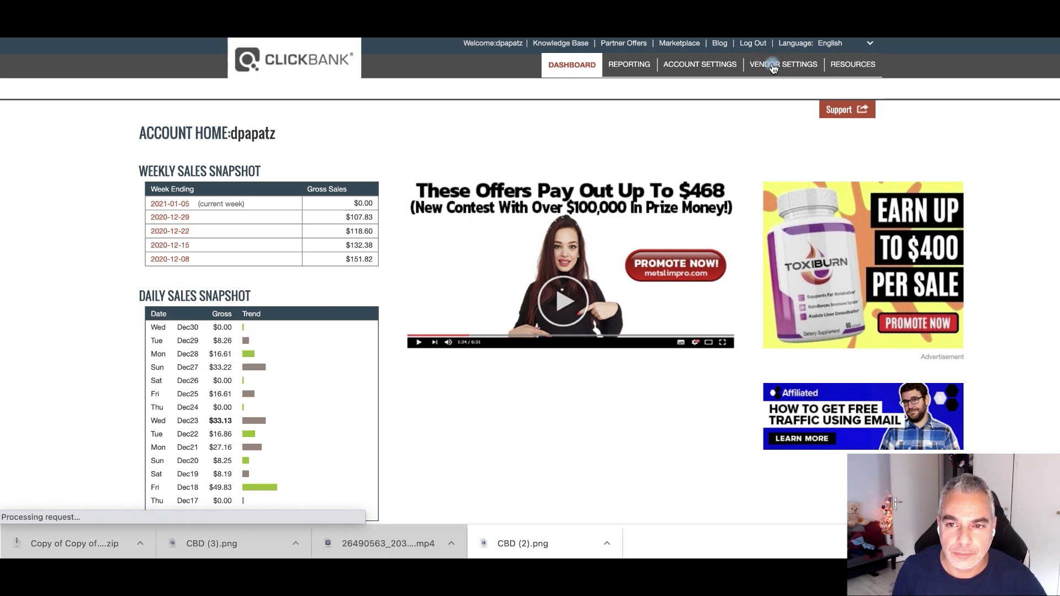
pyautogui.scroll(-5, 344, 245)
pyautogui.scroll(-15, 344, 245)
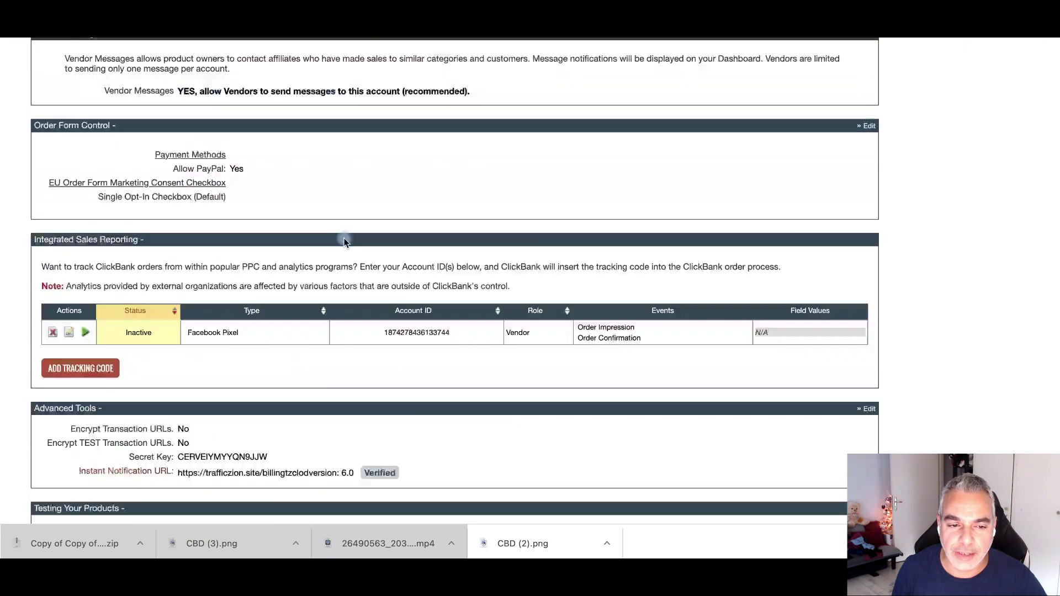
pyautogui.scroll(6, 344, 241)
pyautogui.scroll(-1, 344, 241)
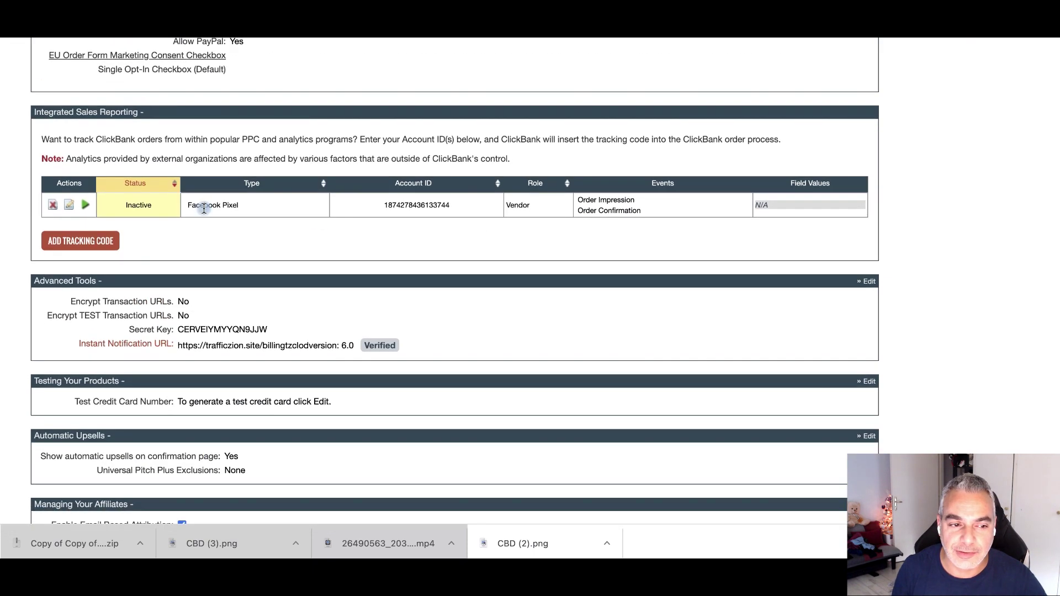
pyautogui.click(88, 242)
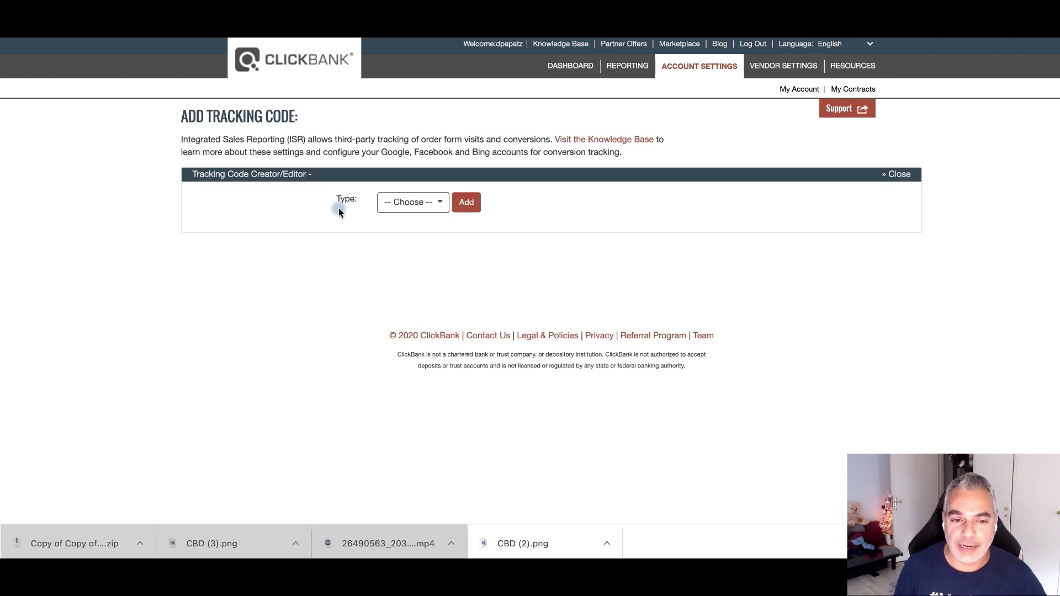
# Choose Google AdWords as the tracking code type and add its entry form
pyautogui.click(422, 207)
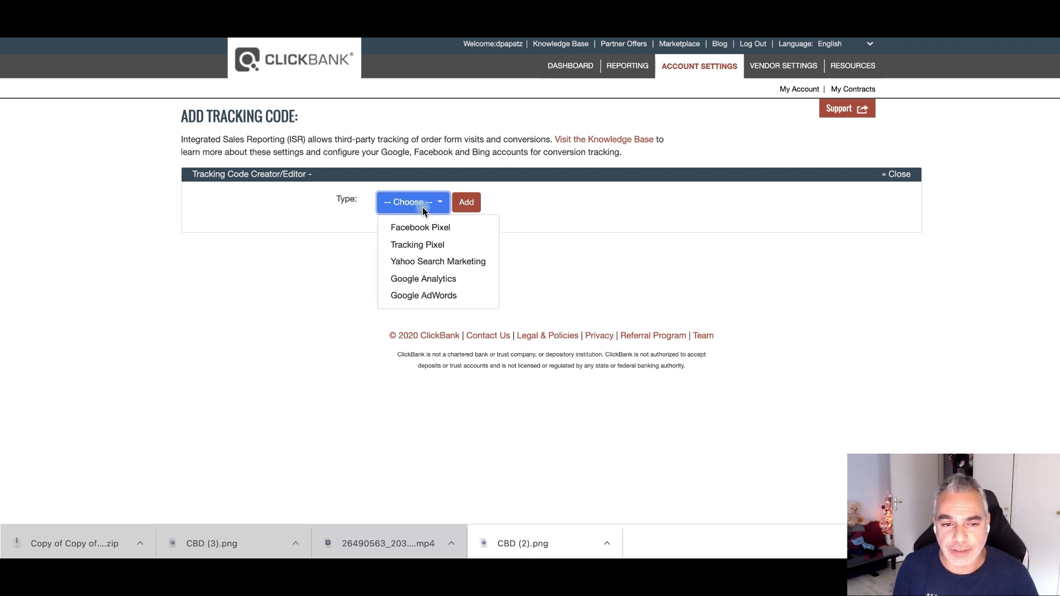
pyautogui.click(431, 297)
pyautogui.click(490, 203)
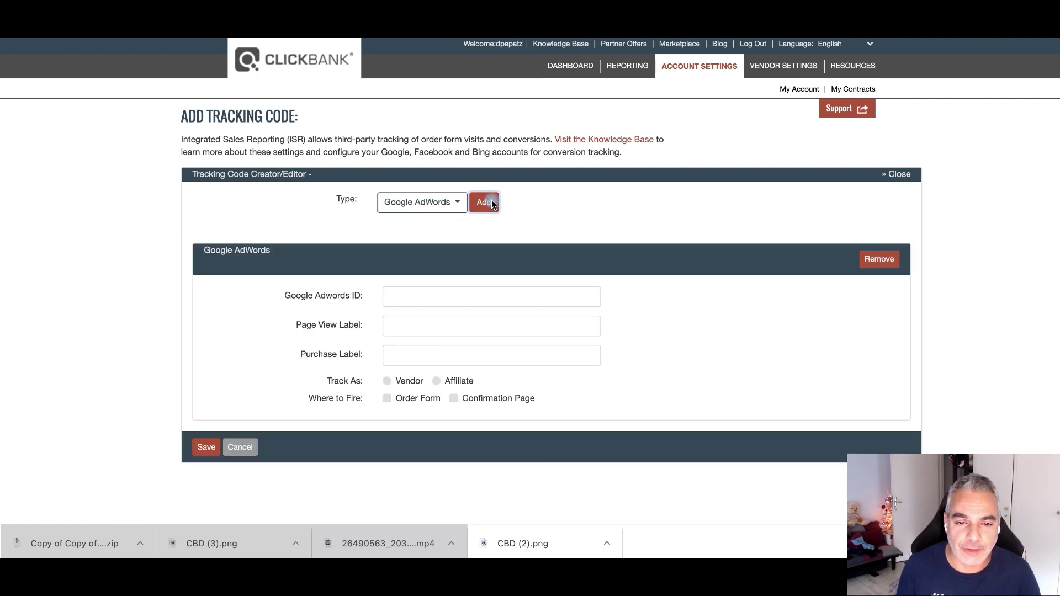
pyautogui.click(450, 298)
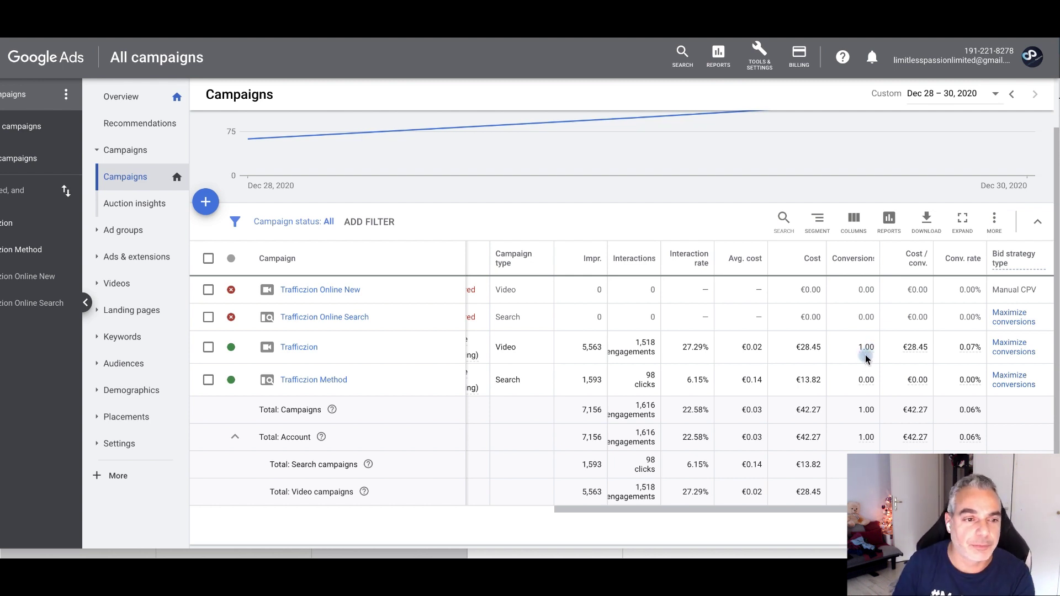
# Switch to Google Ads and open the list of conversion actions
pyautogui.click(764, 61)
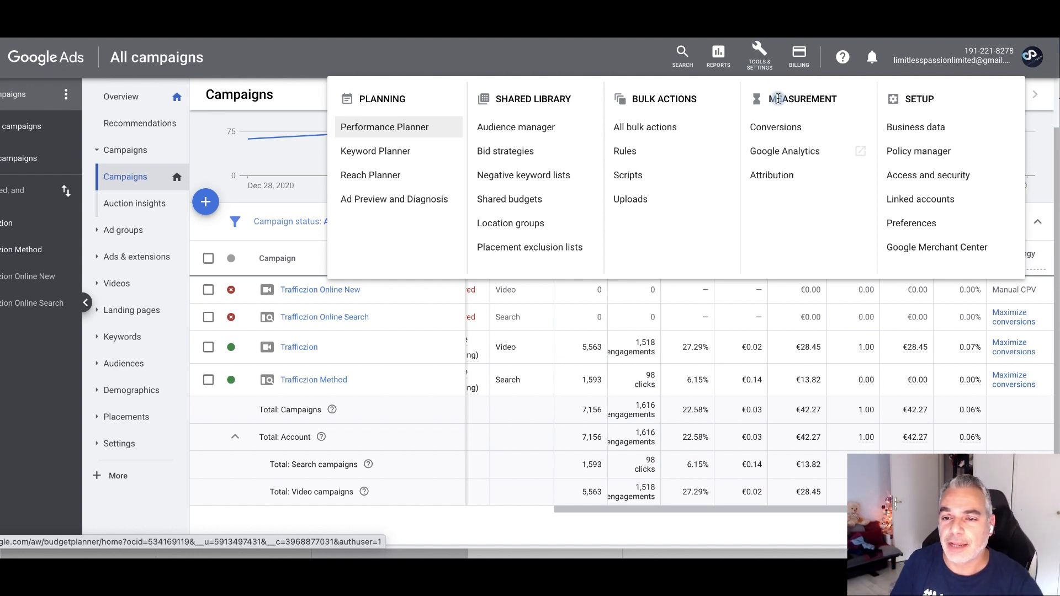
pyautogui.click(778, 128)
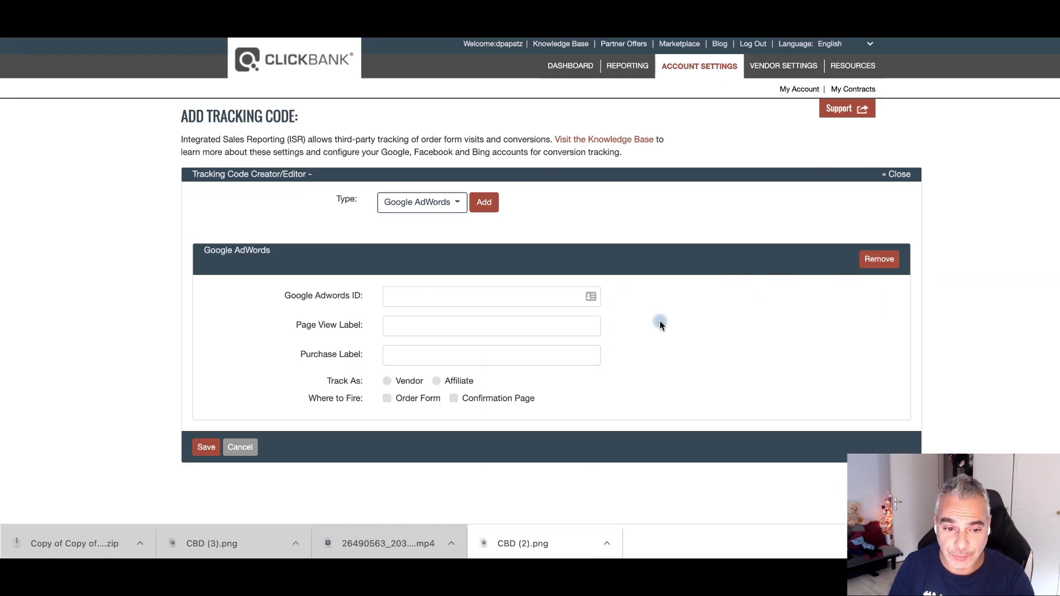
pyautogui.click(399, 301)
pyautogui.click(411, 325)
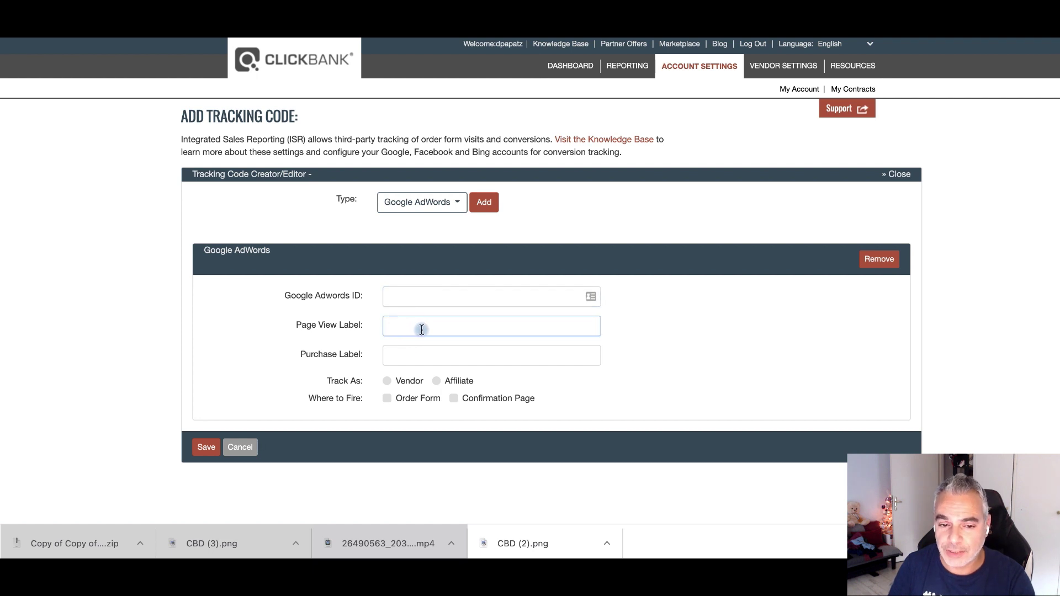
pyautogui.click(420, 356)
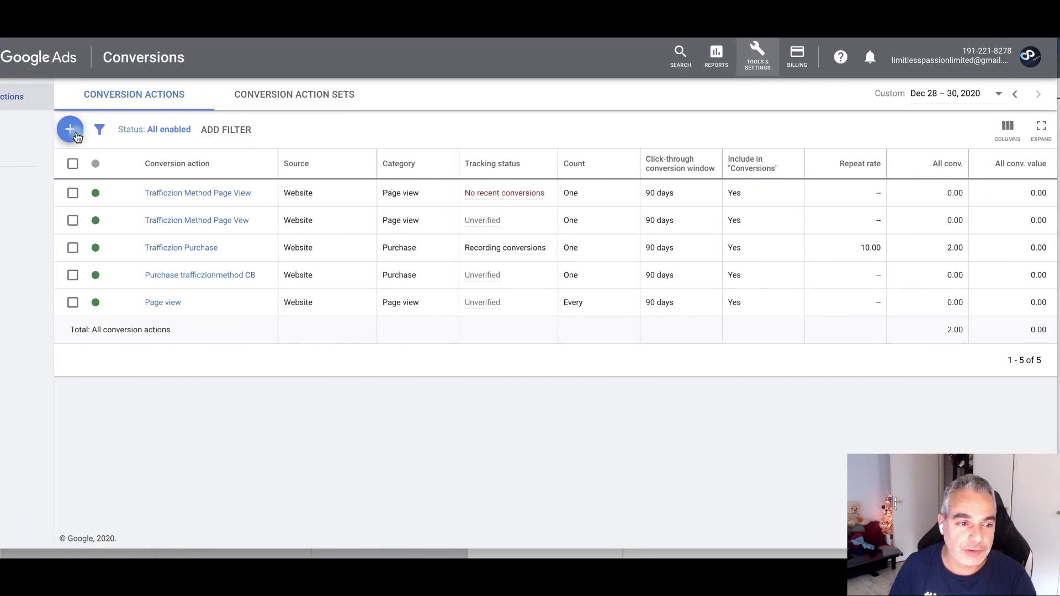
# In Google Ads, start a new website conversion action with category Page view and name it "Page view trafficzionmethod"
pyautogui.click(76, 135)
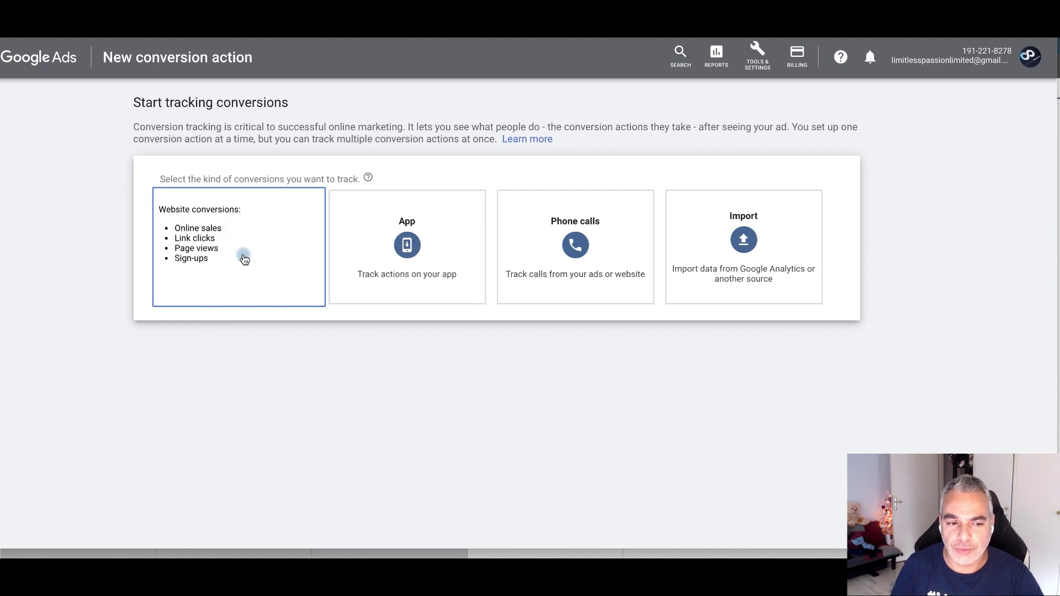
pyautogui.click(209, 228)
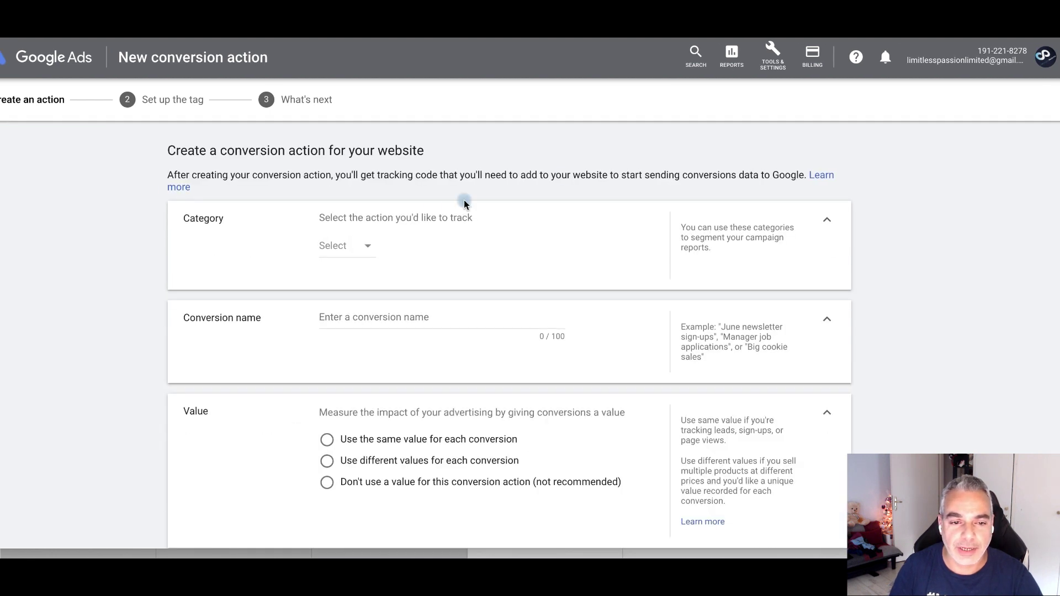
pyautogui.click(361, 243)
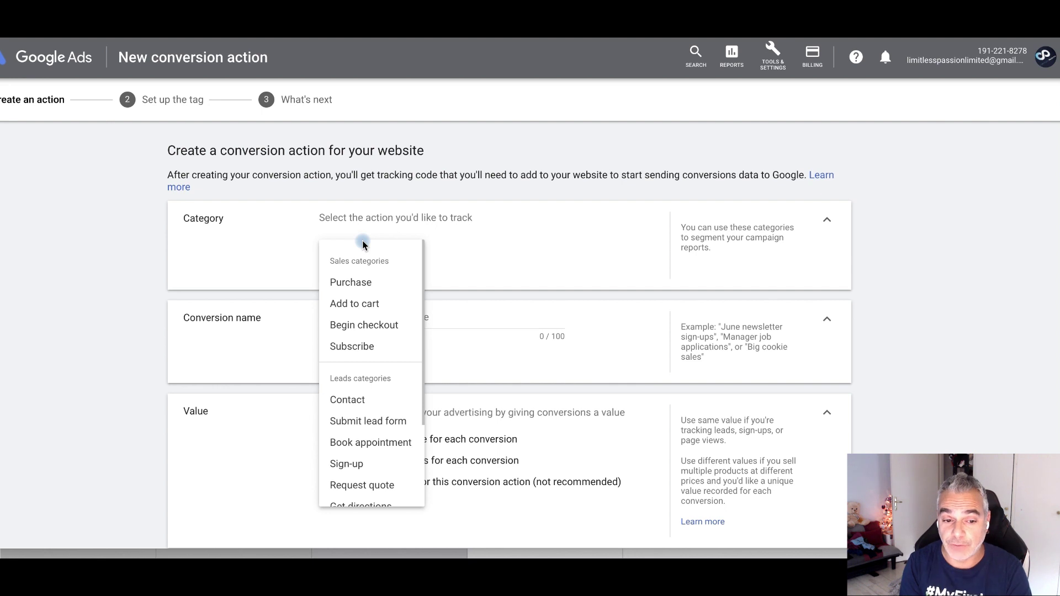
pyautogui.scroll(-2, 355, 331)
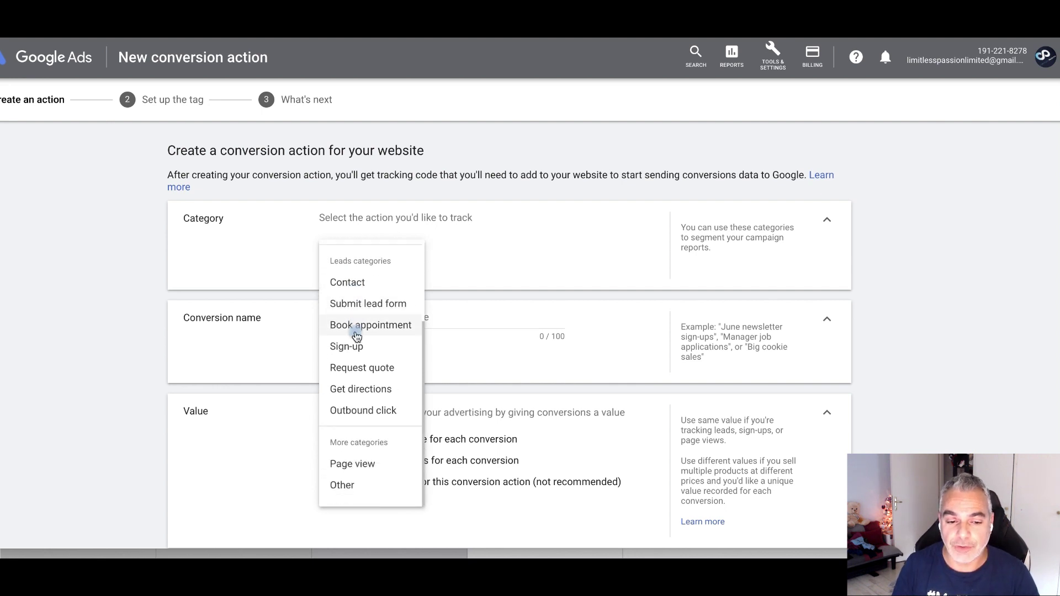
pyautogui.click(350, 463)
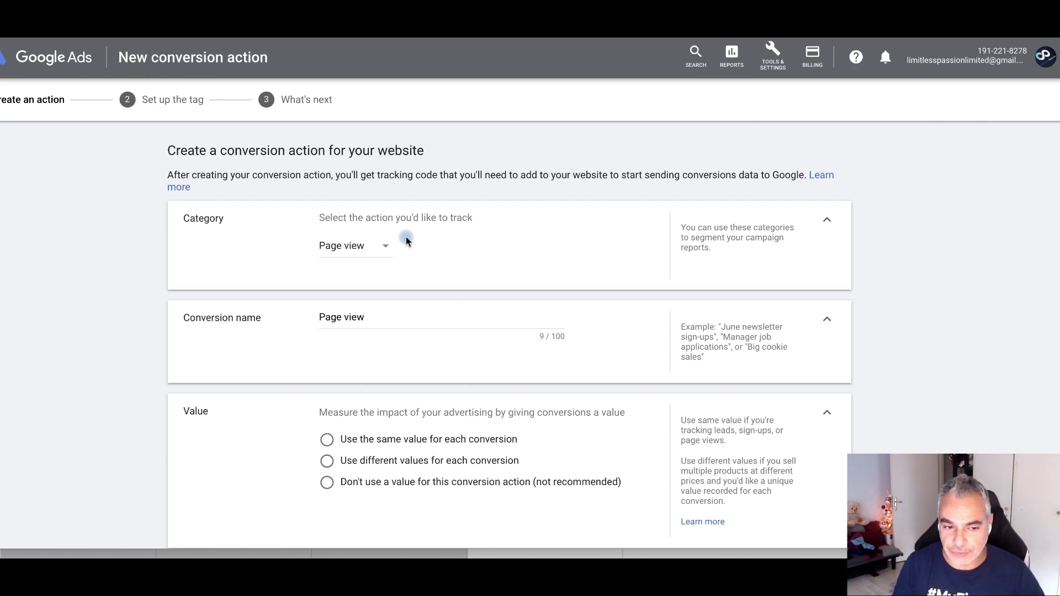
pyautogui.click(382, 317)
pyautogui.write('trafficzionmethod')
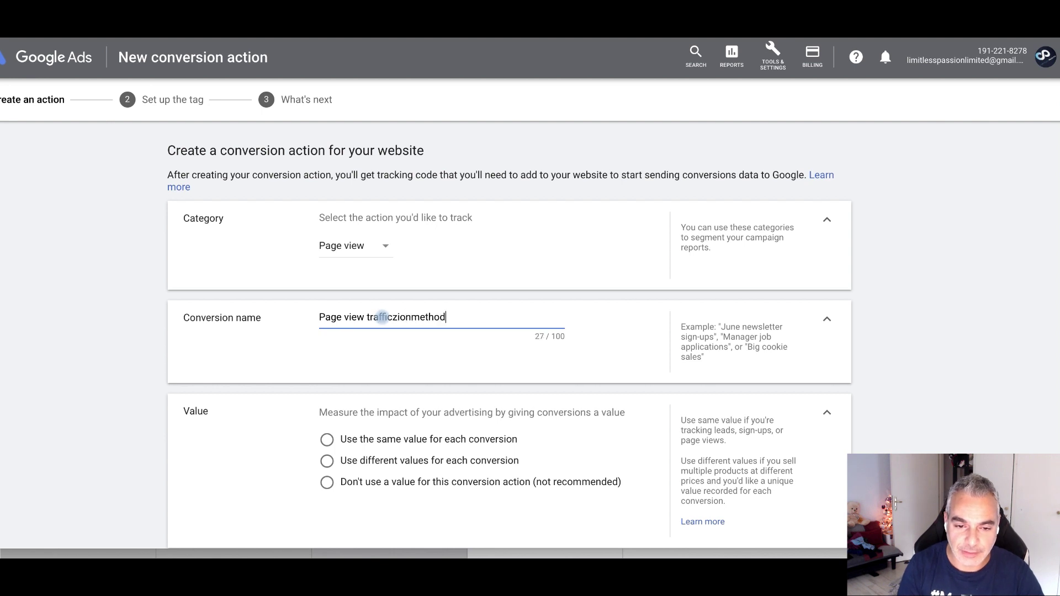
# Set the conversion action's value option to not use a value
pyautogui.scroll(-1, 381, 317)
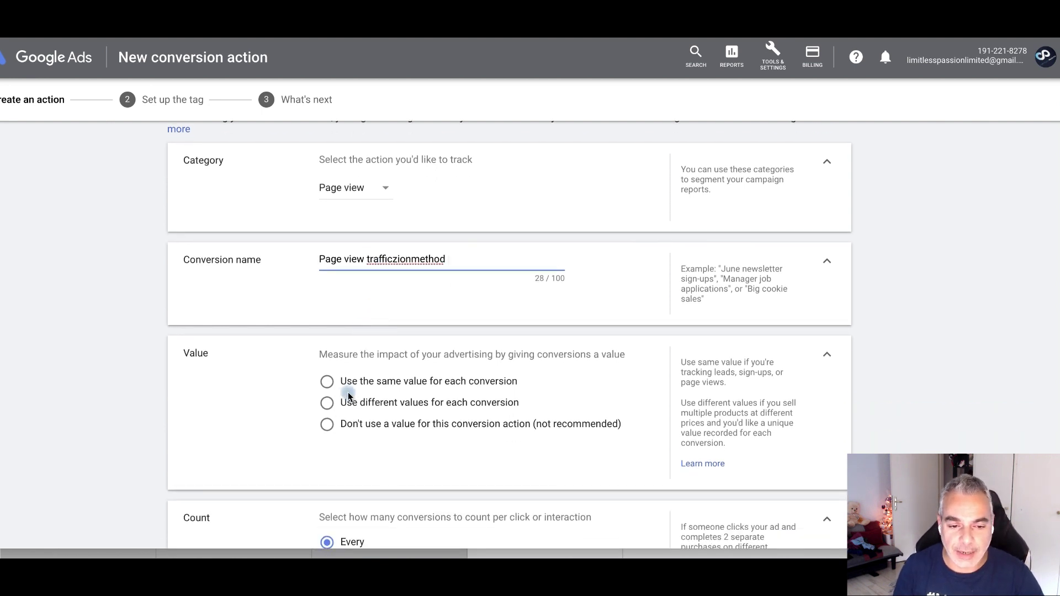
pyautogui.scroll(-1, 329, 425)
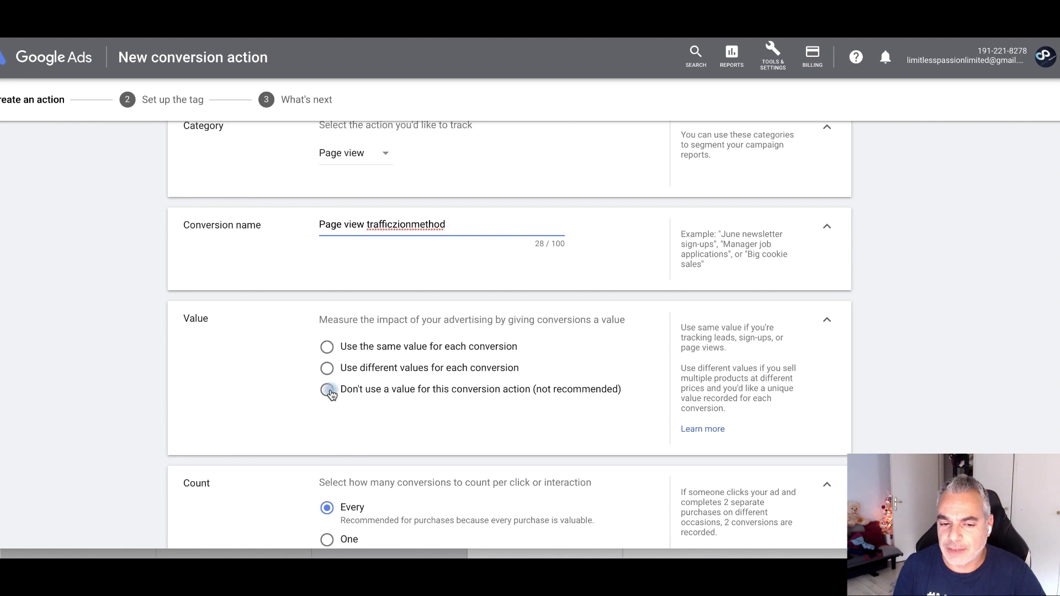
pyautogui.click(330, 391)
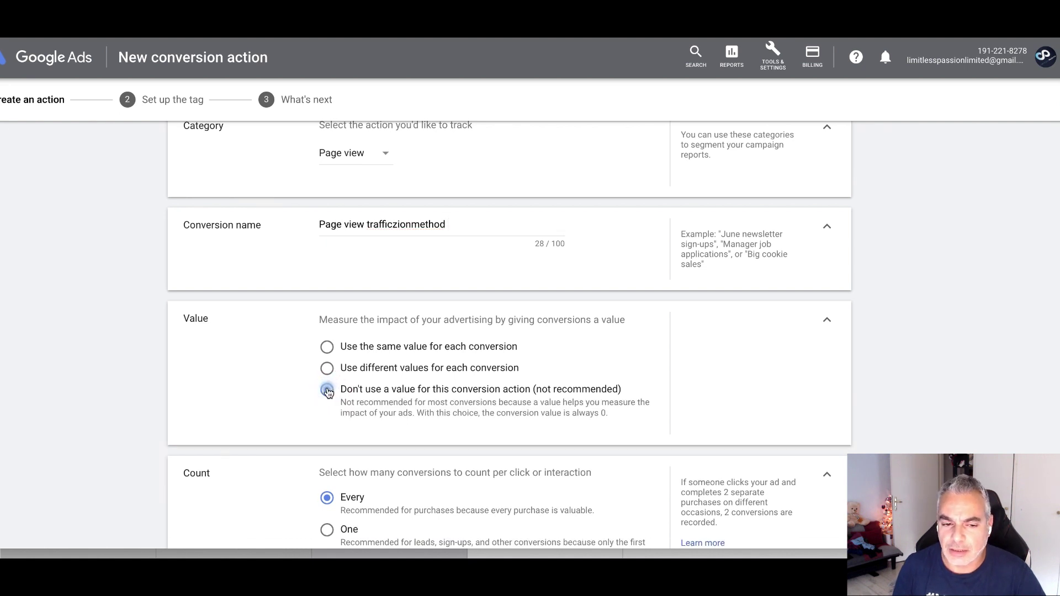
pyautogui.click(327, 350)
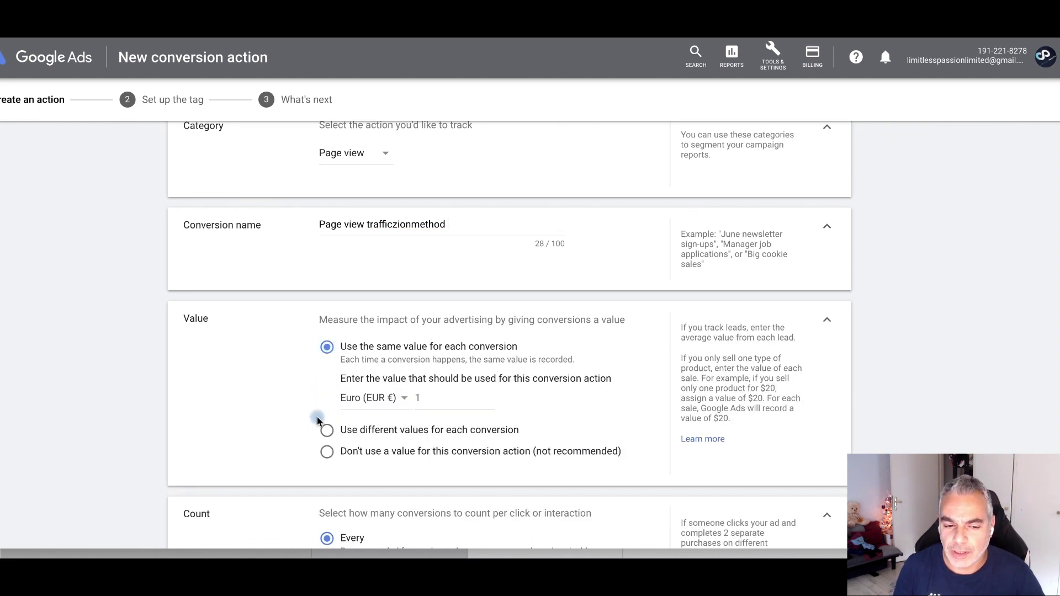
pyautogui.click(329, 451)
# Count one conversion per interaction and set the click-through conversion window to 90 days
pyautogui.scroll(-3, 289, 417)
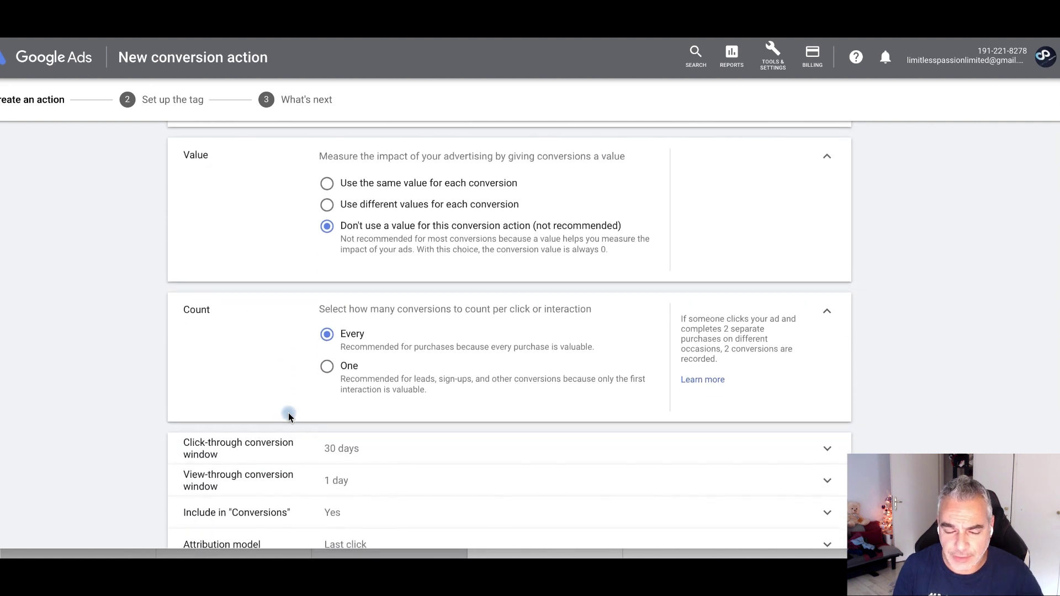
pyautogui.click(329, 348)
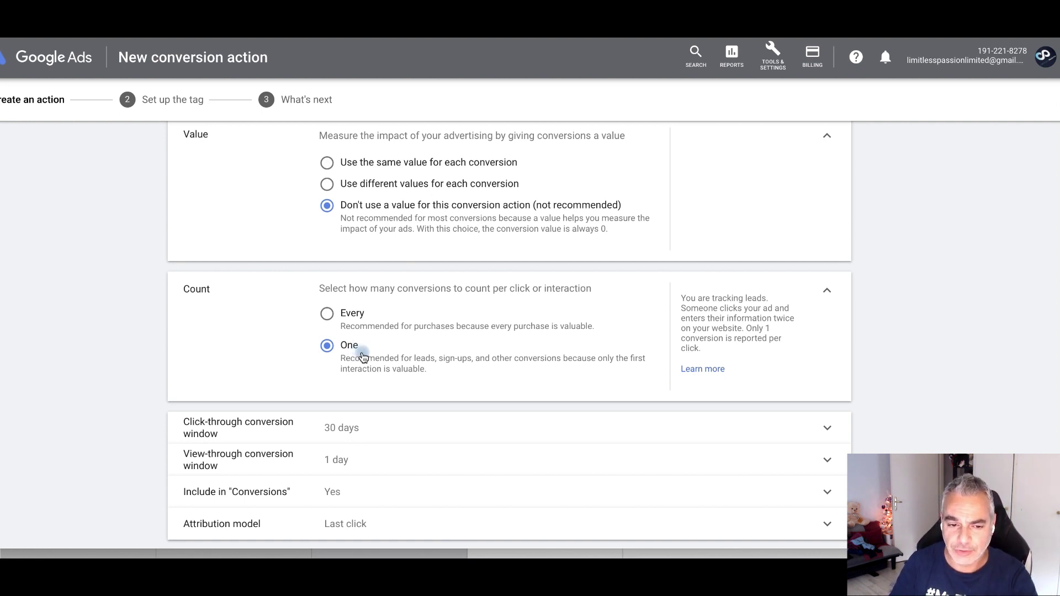
pyautogui.scroll(-1, 362, 356)
pyautogui.click(504, 367)
pyautogui.click(378, 408)
pyautogui.click(364, 248)
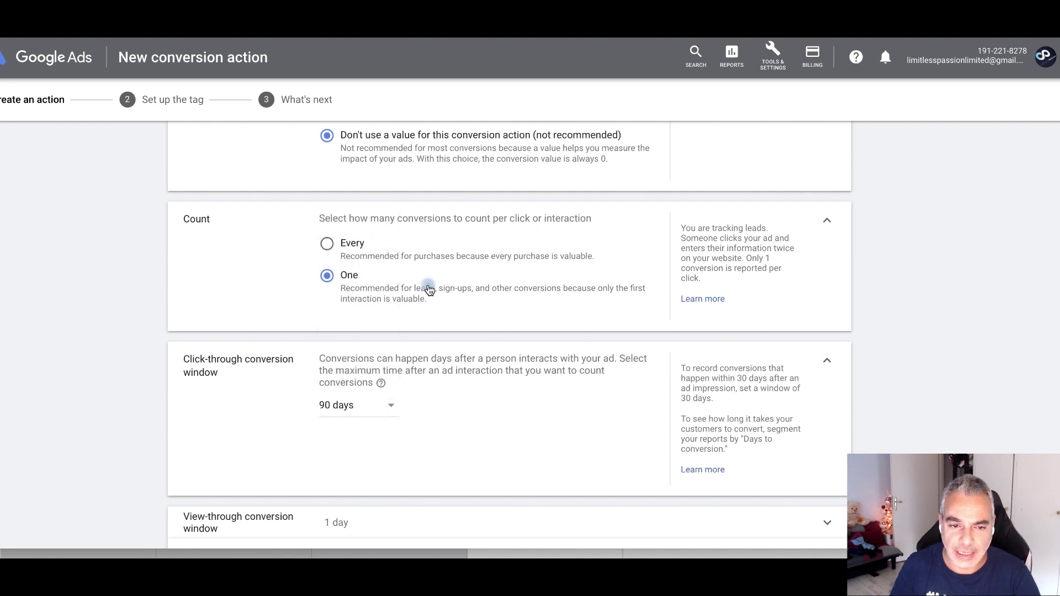
# Review the page view conversion settings, create the action and continue to tag setup
pyautogui.scroll(-3, 432, 376)
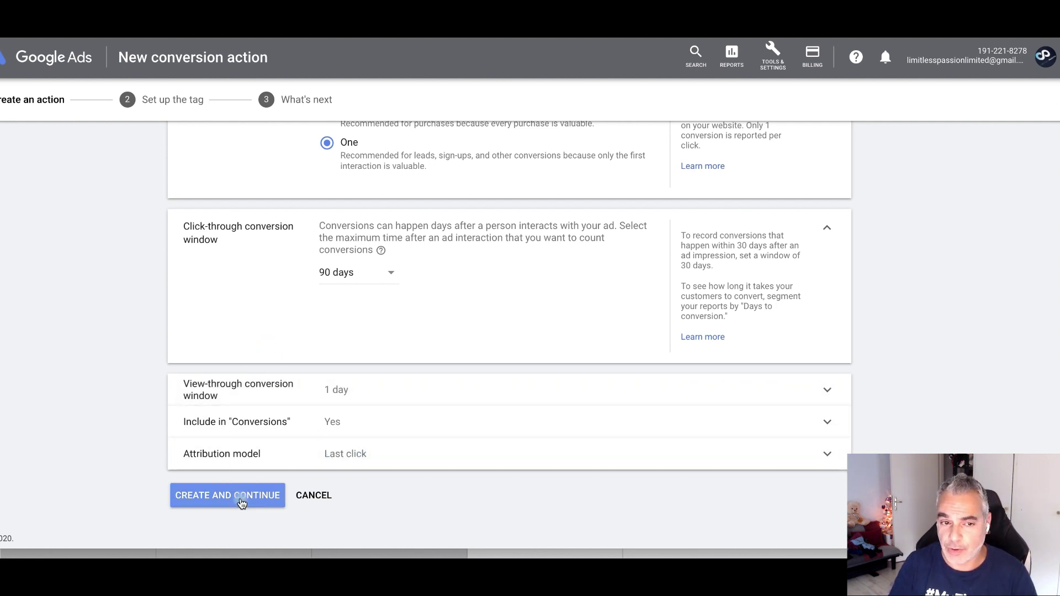
pyautogui.scroll(8, 378, 333)
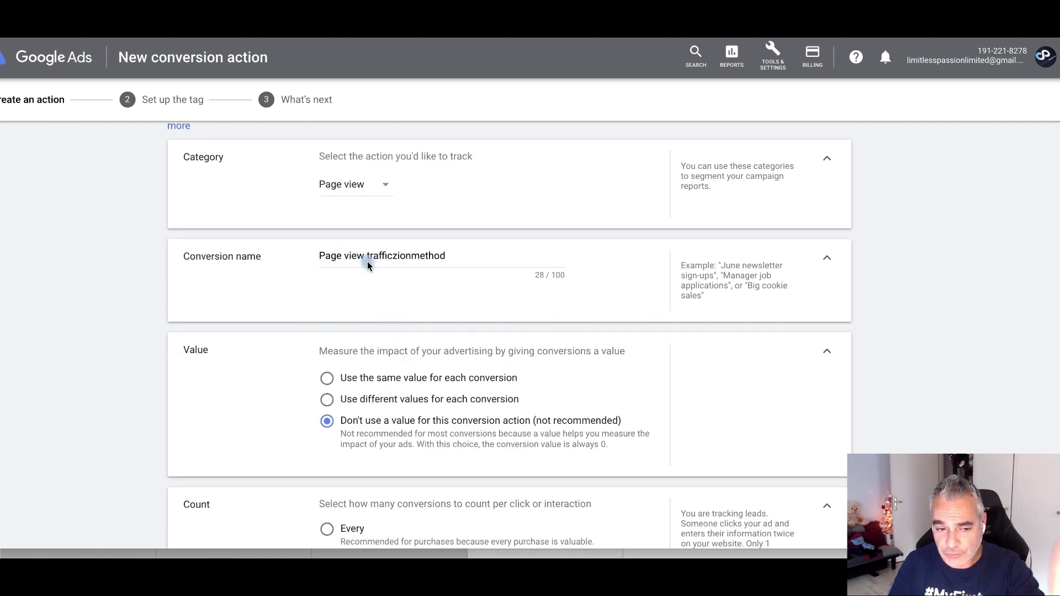
pyautogui.scroll(-4, 368, 266)
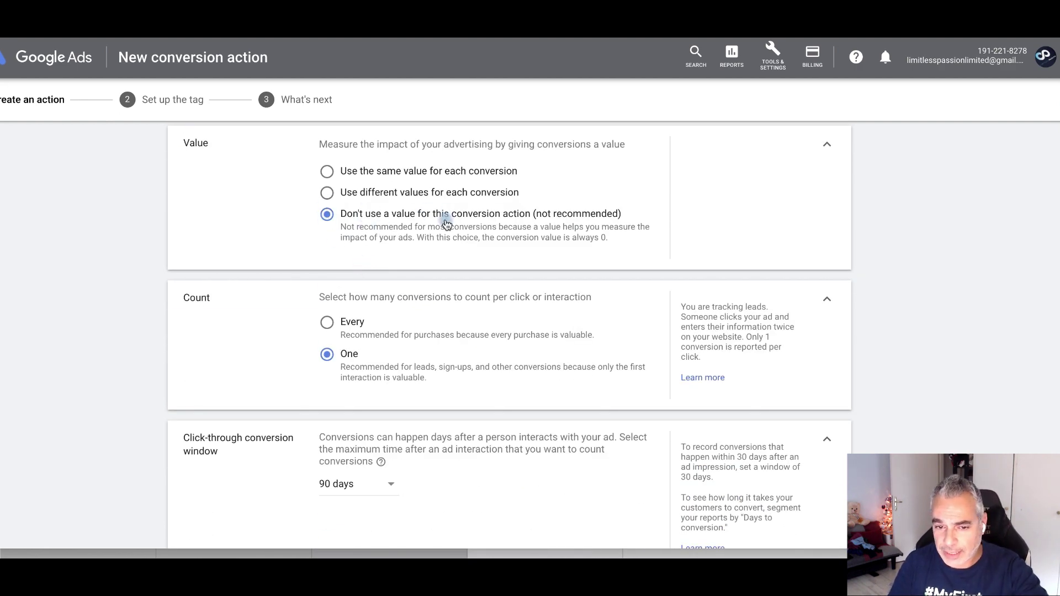
pyautogui.scroll(-4, 447, 219)
pyautogui.click(236, 495)
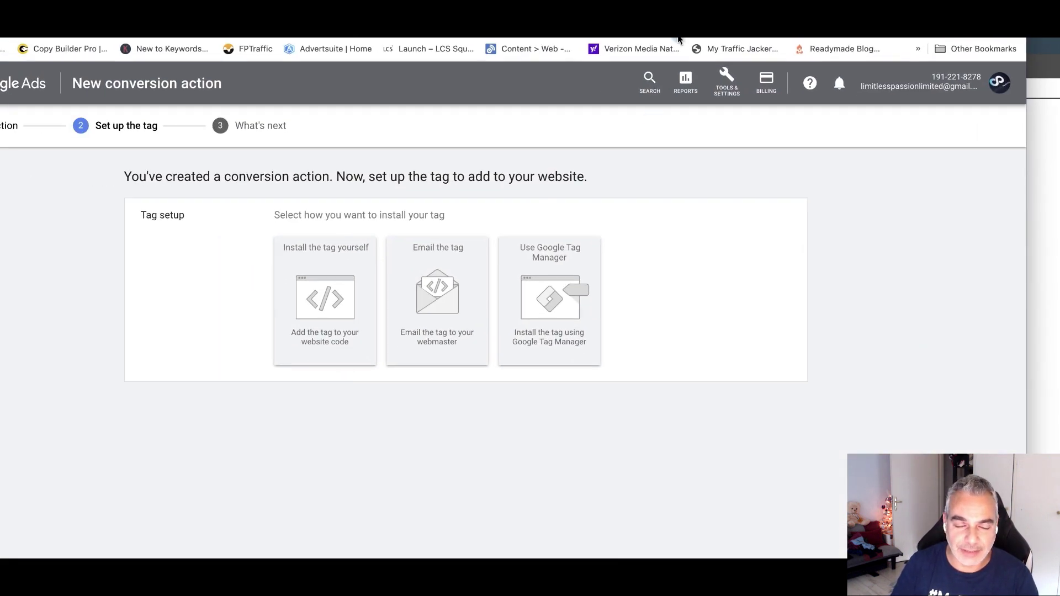
# Show the Google Tag Manager instructions, copy the conversion ID and paste it into ClickBank's Google Adwords ID field
pyautogui.click(552, 326)
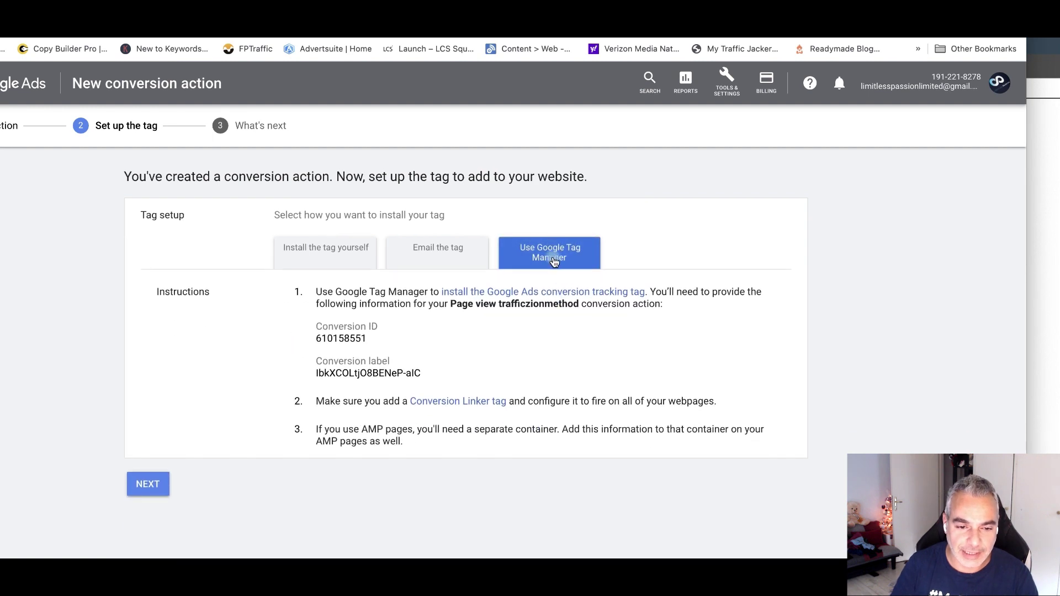
pyautogui.doubleClick(323, 338)
pyautogui.rightClick(331, 346)
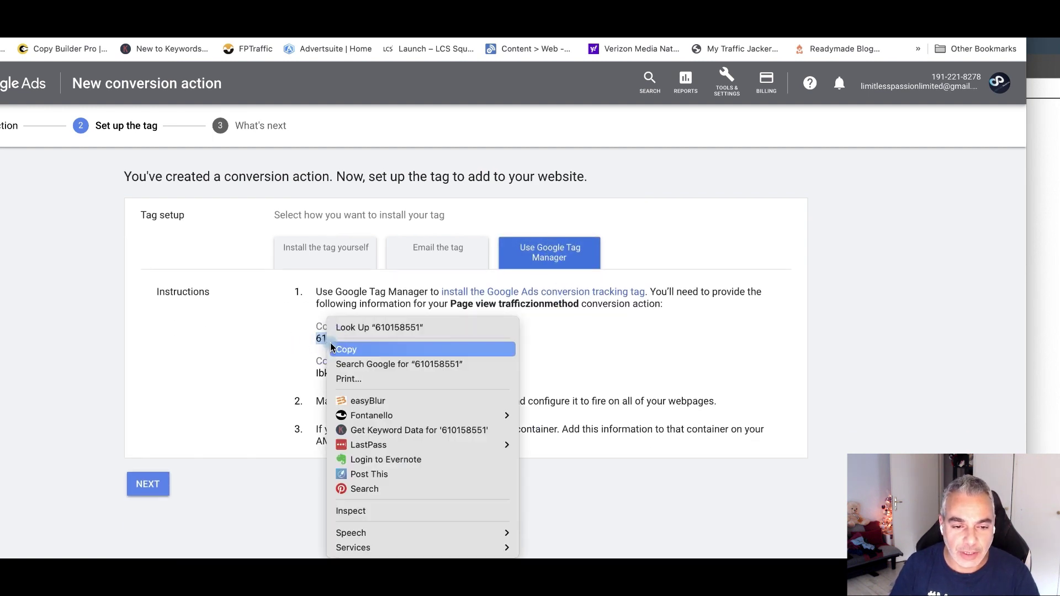
pyautogui.click(346, 350)
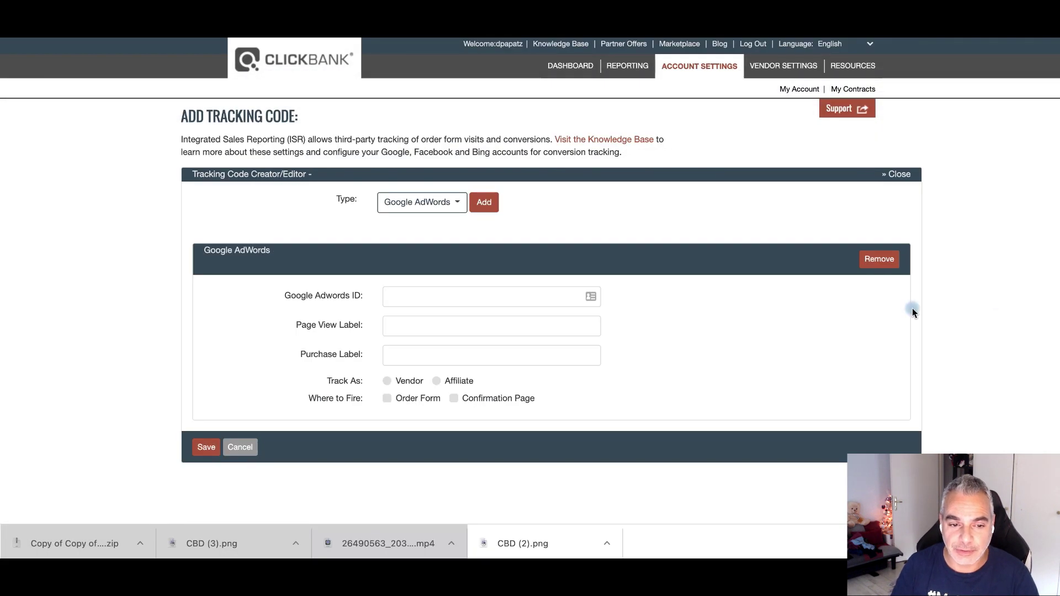
pyautogui.click(505, 297)
pyautogui.press('super+v')
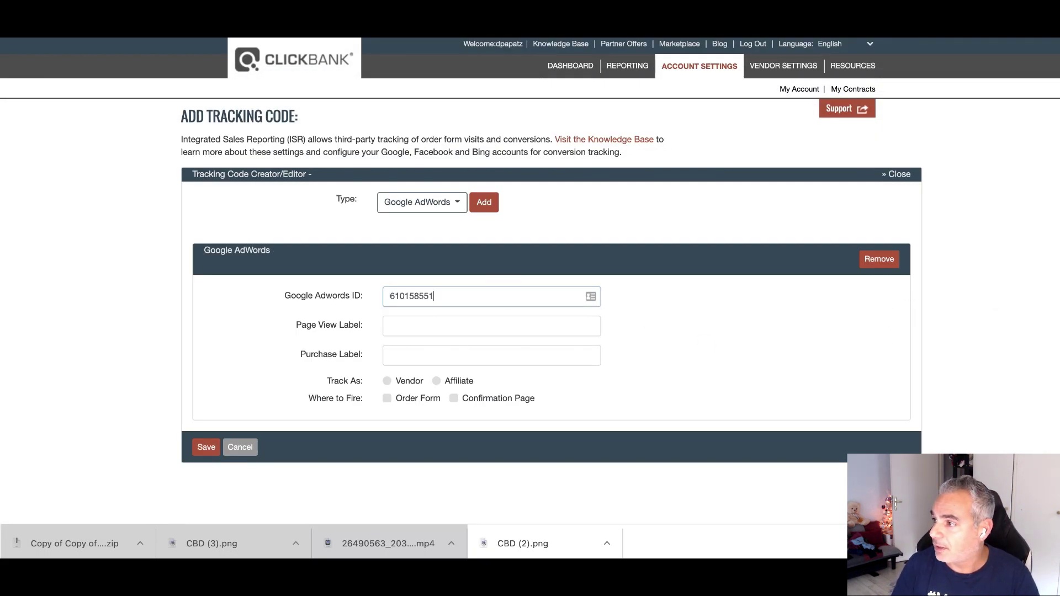
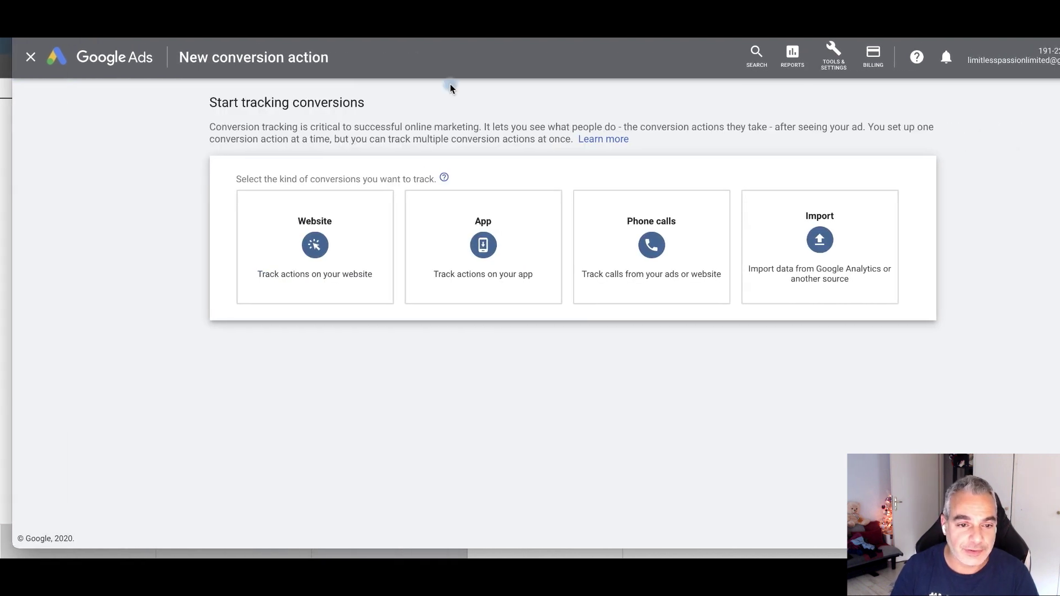
# Start a website conversion action with the category Purchase and name it "Purchase trafficzionmethod"
pyautogui.click(338, 282)
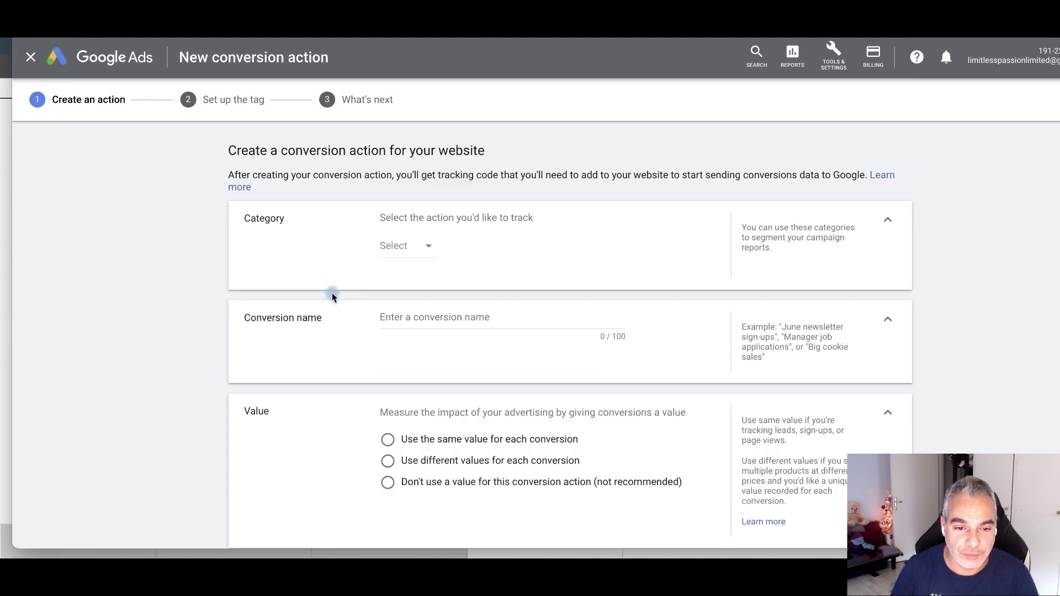
pyautogui.click(424, 243)
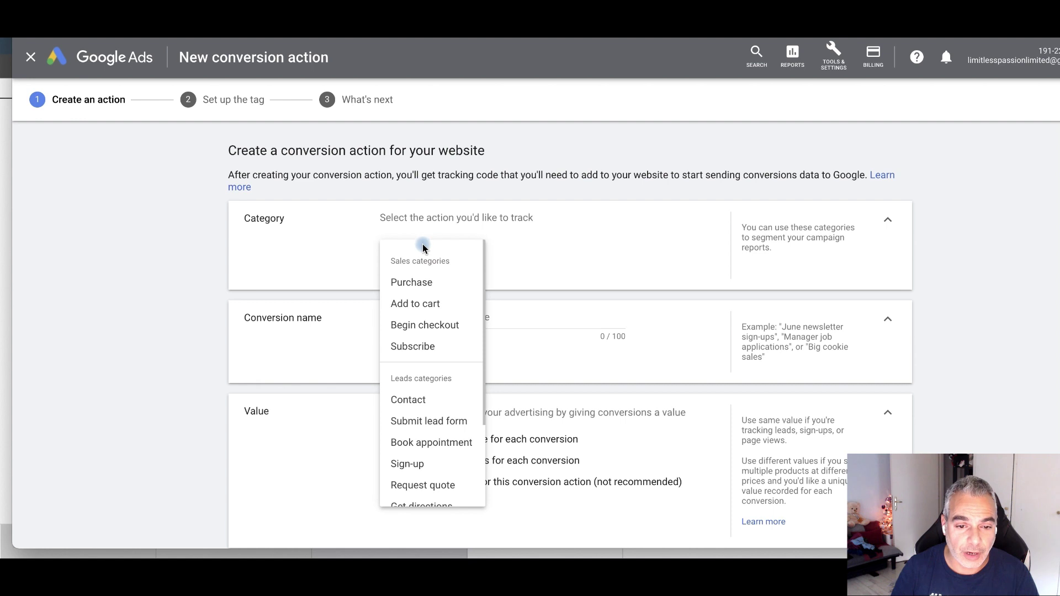
pyautogui.click(426, 282)
pyautogui.click(446, 318)
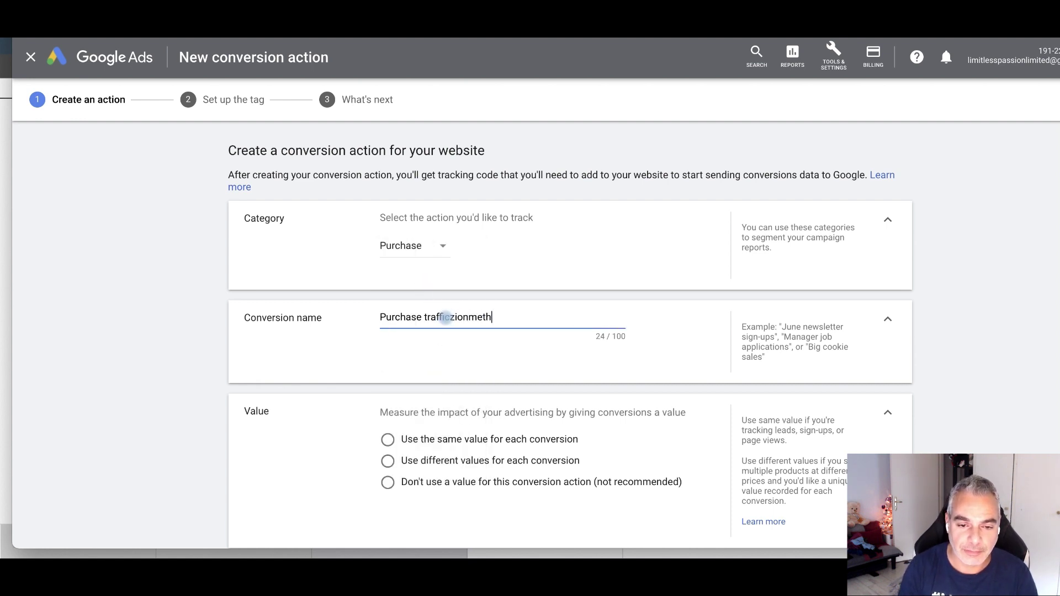
# Use the same value for each conversion and set it to 37 euros
pyautogui.scroll(-2, 420, 417)
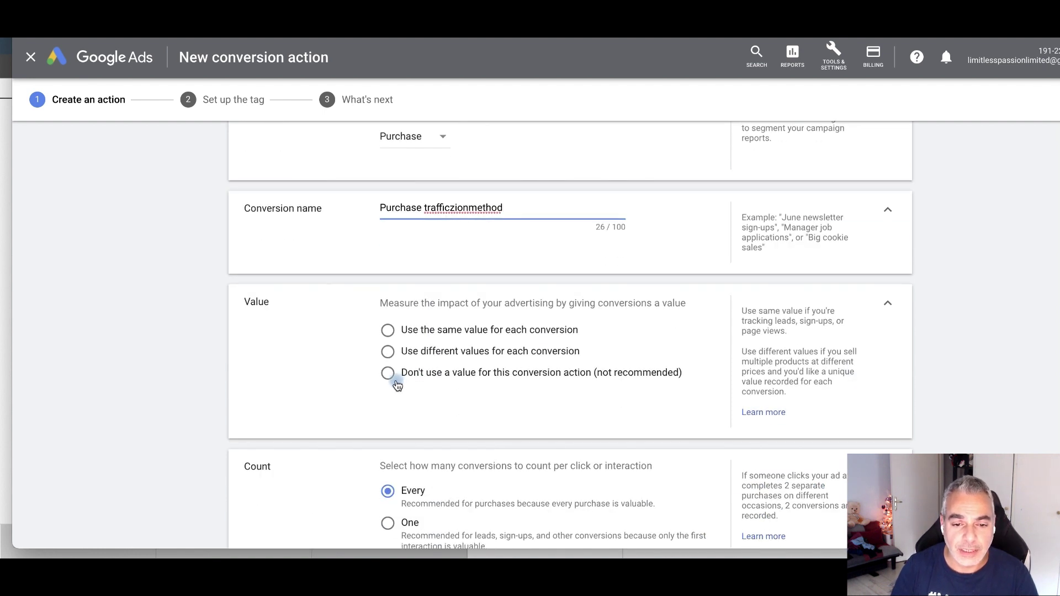
pyautogui.click(387, 330)
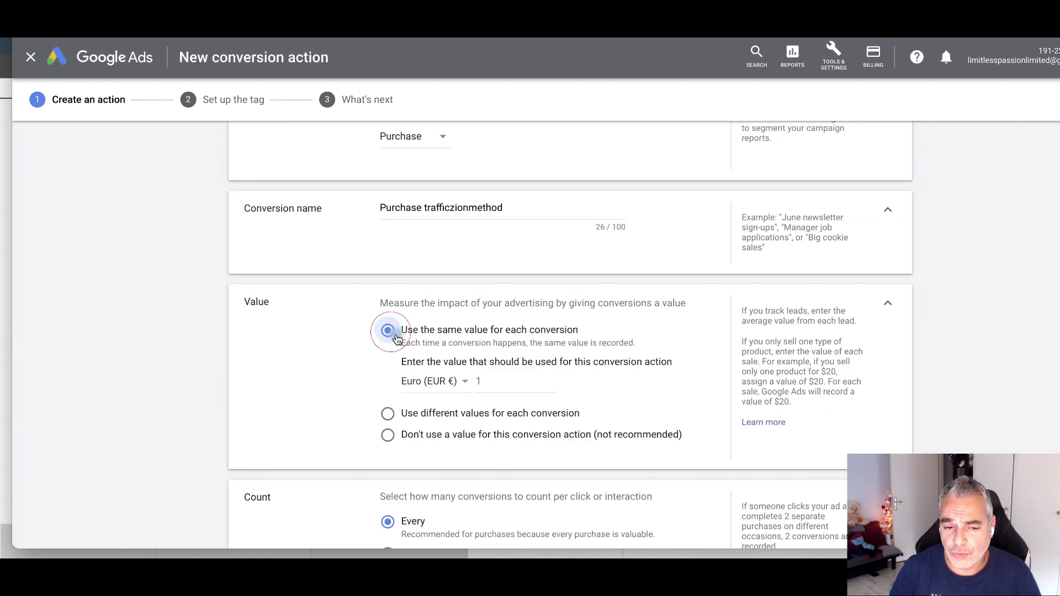
pyautogui.click(488, 382)
pyautogui.press('BackSpace')
pyautogui.write('37')
# Count one conversion per interaction for the purchase action and set its click-through conversion window to 90 days
pyautogui.scroll(-4, 487, 382)
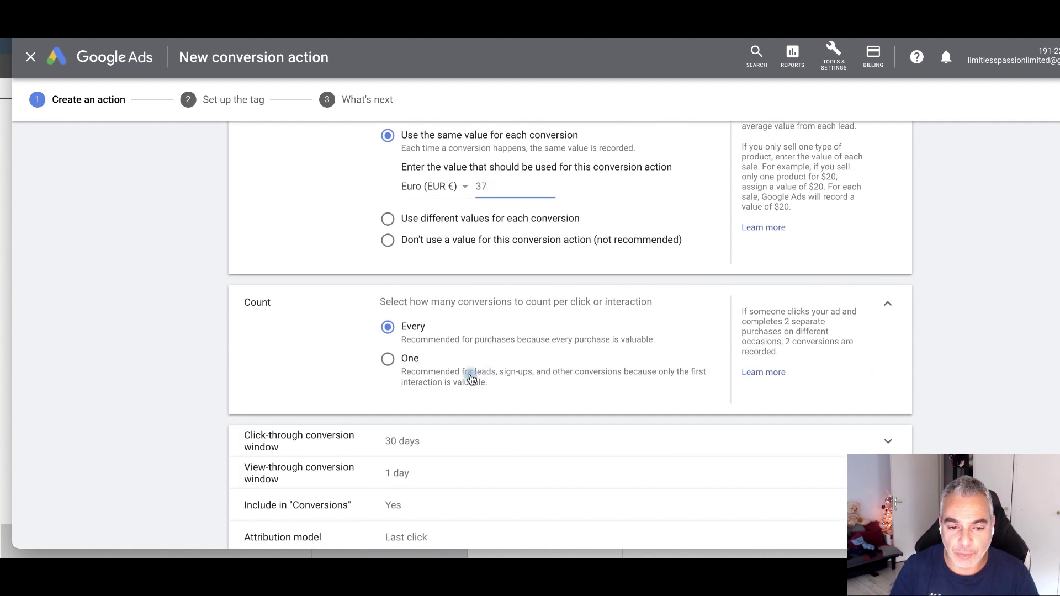
pyautogui.scroll(-2, 462, 320)
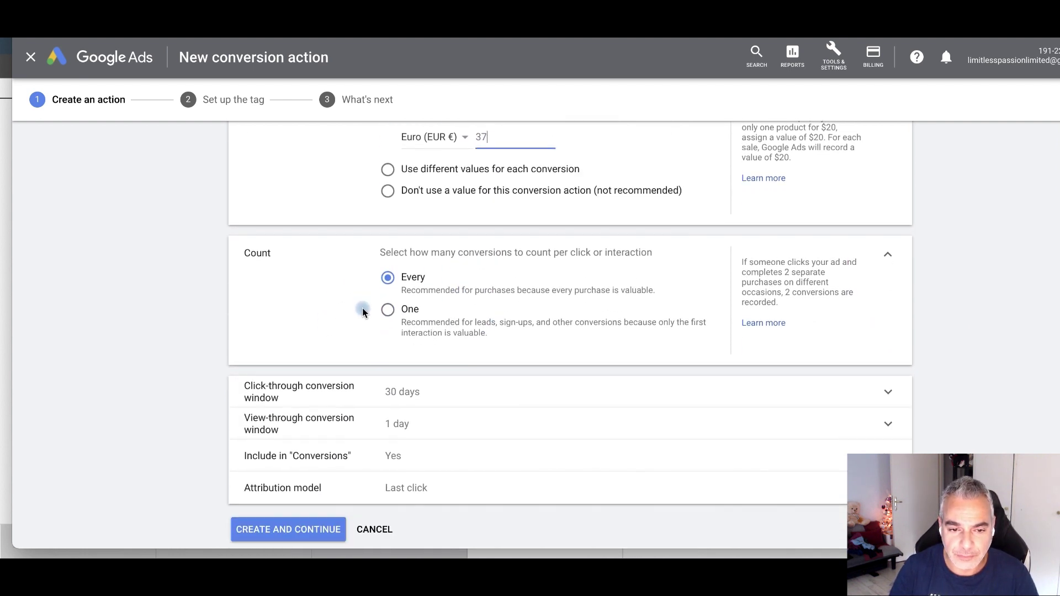
pyautogui.click(388, 290)
pyautogui.scroll(-1, 403, 292)
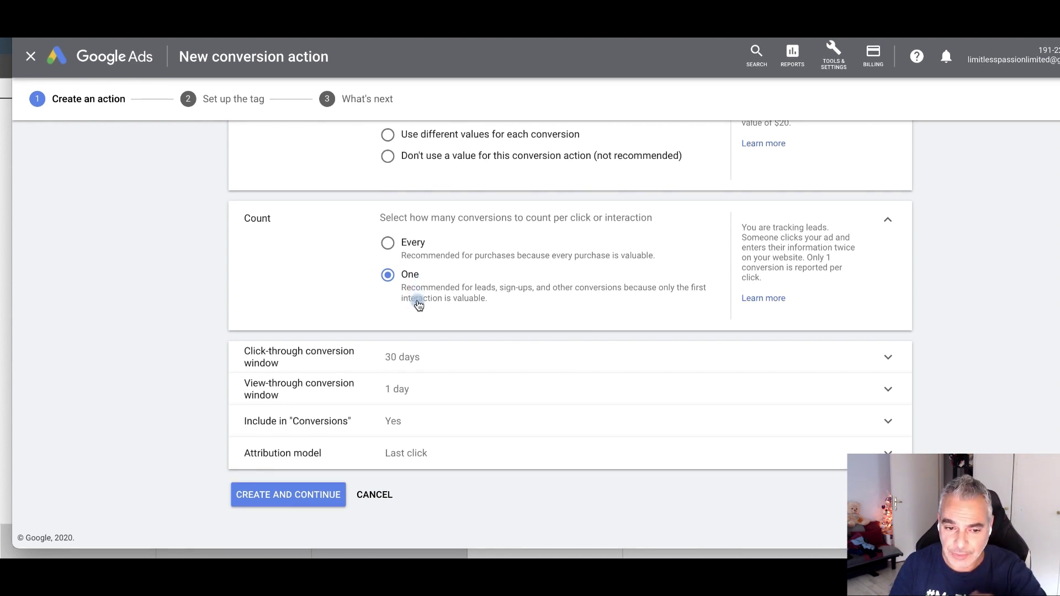
pyautogui.click(489, 358)
pyautogui.click(445, 416)
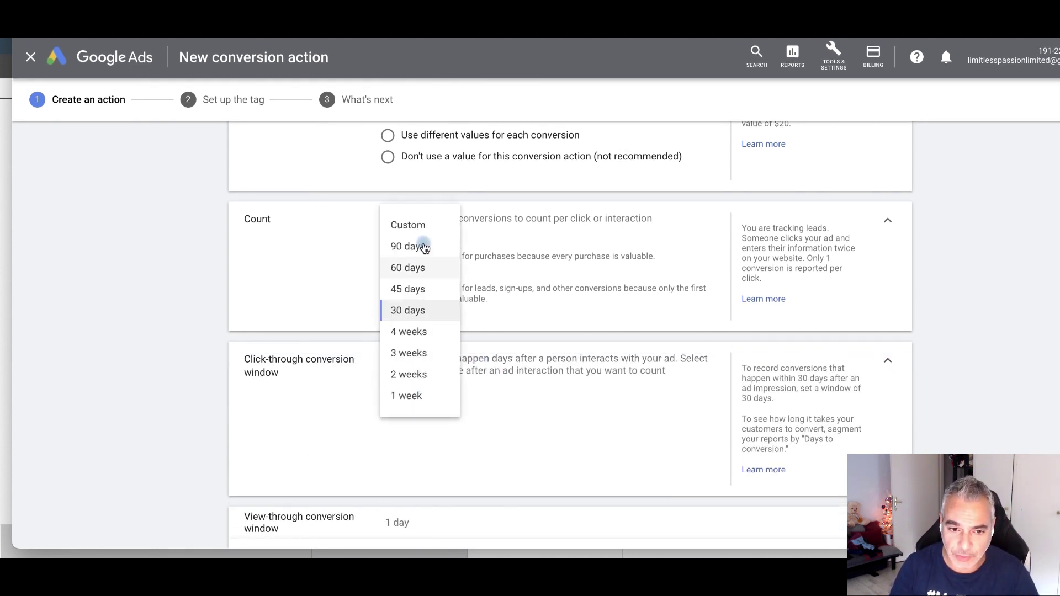
pyautogui.click(418, 245)
pyautogui.scroll(-3, 488, 412)
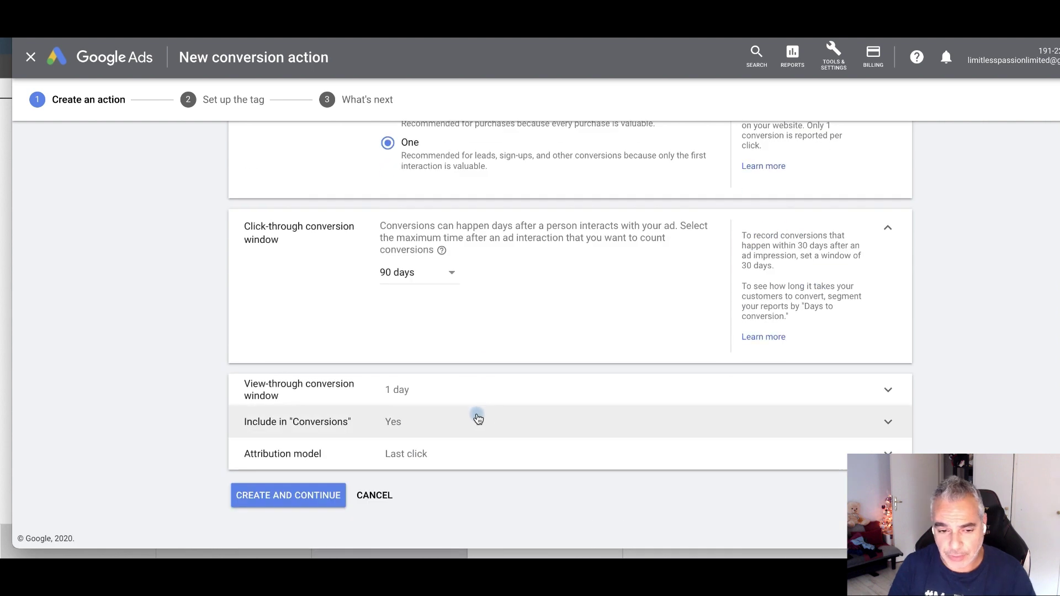
# Create the purchase conversion action and copy its conversion label from the Google Tag Manager instructions
pyautogui.click(288, 504)
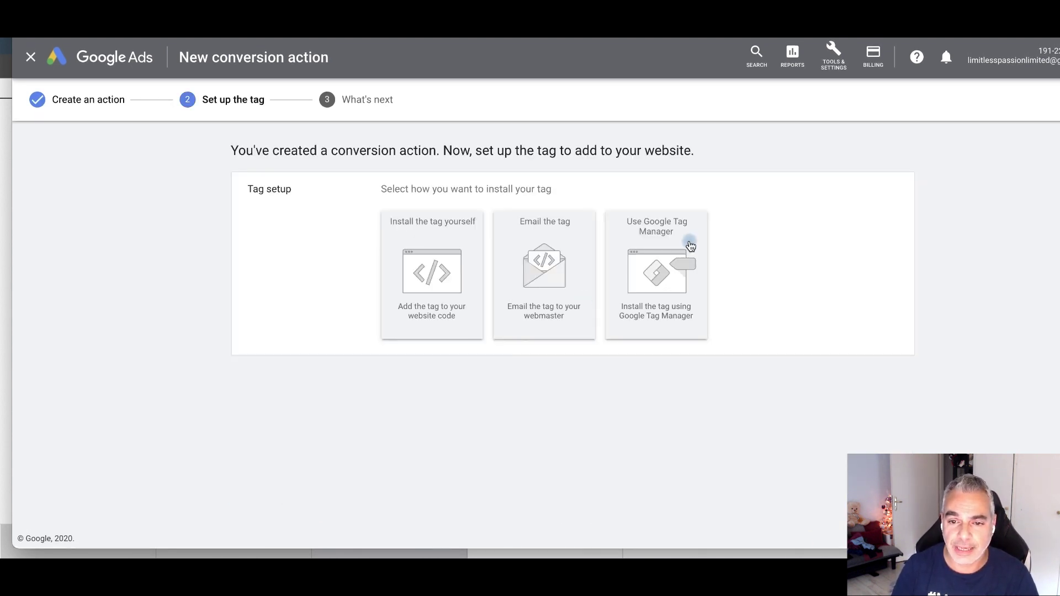
pyautogui.click(661, 264)
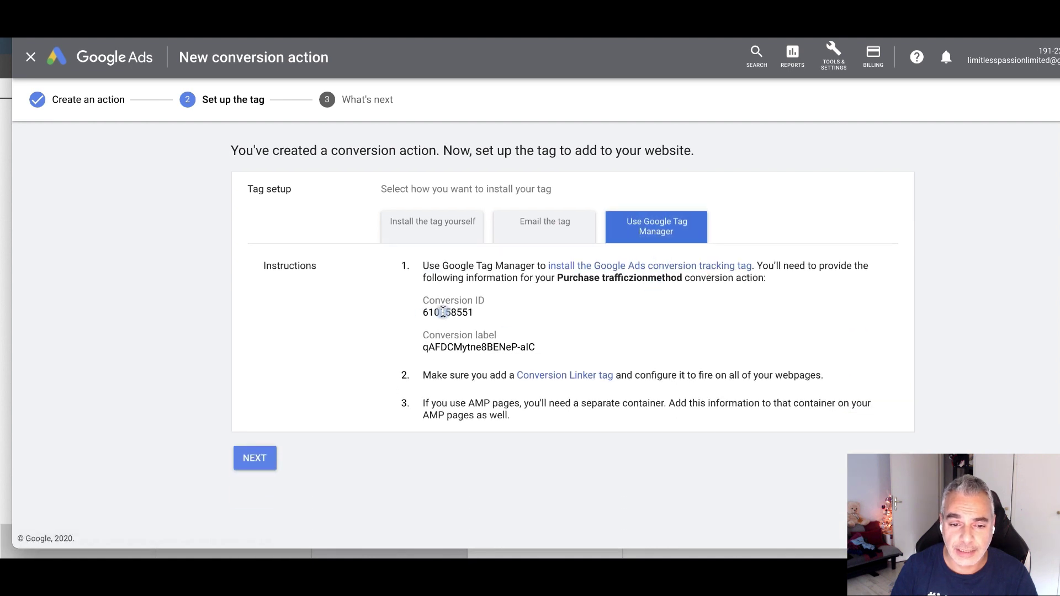
pyautogui.moveTo(535, 347); pyautogui.dragTo(423, 348)
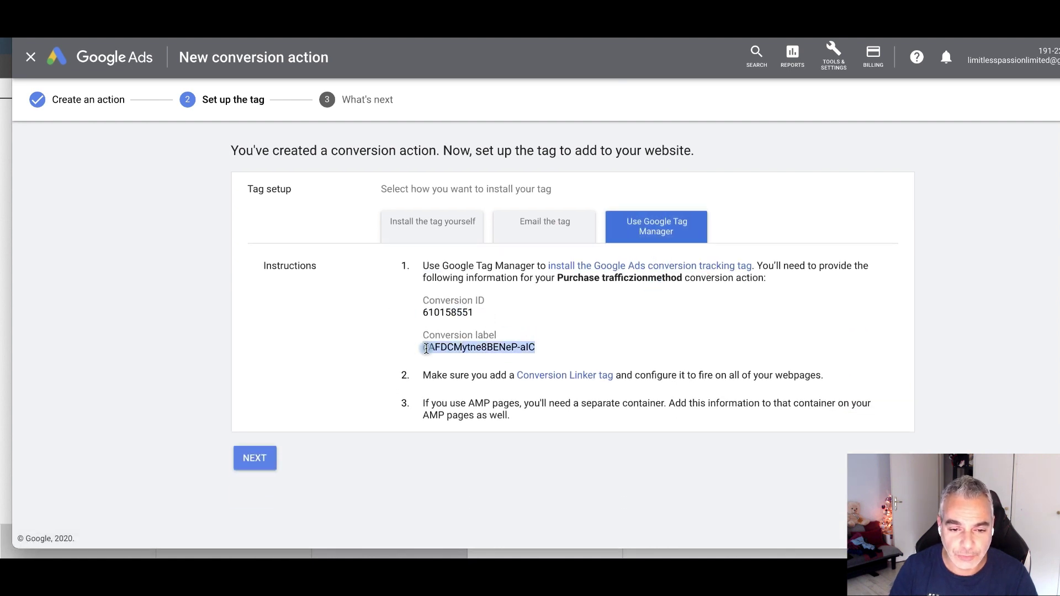
pyautogui.rightClick(425, 348)
pyautogui.click(442, 348)
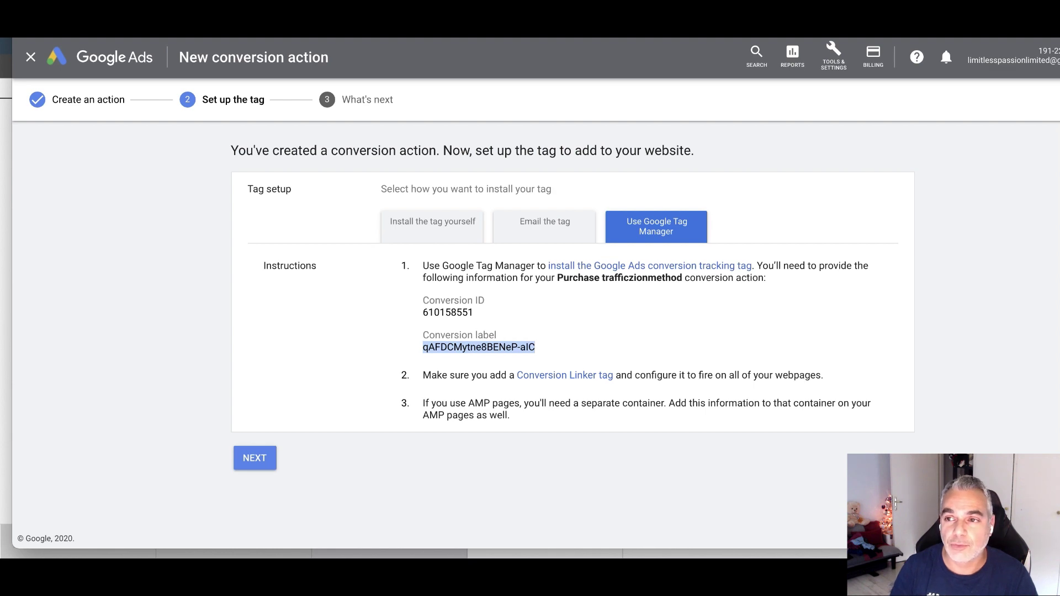
# Switch to ClickBank and paste the copied conversion label into the Purchase Label field of the Google AdWords tracking code
pyautogui.press('super+m')
pyautogui.click(469, 358)
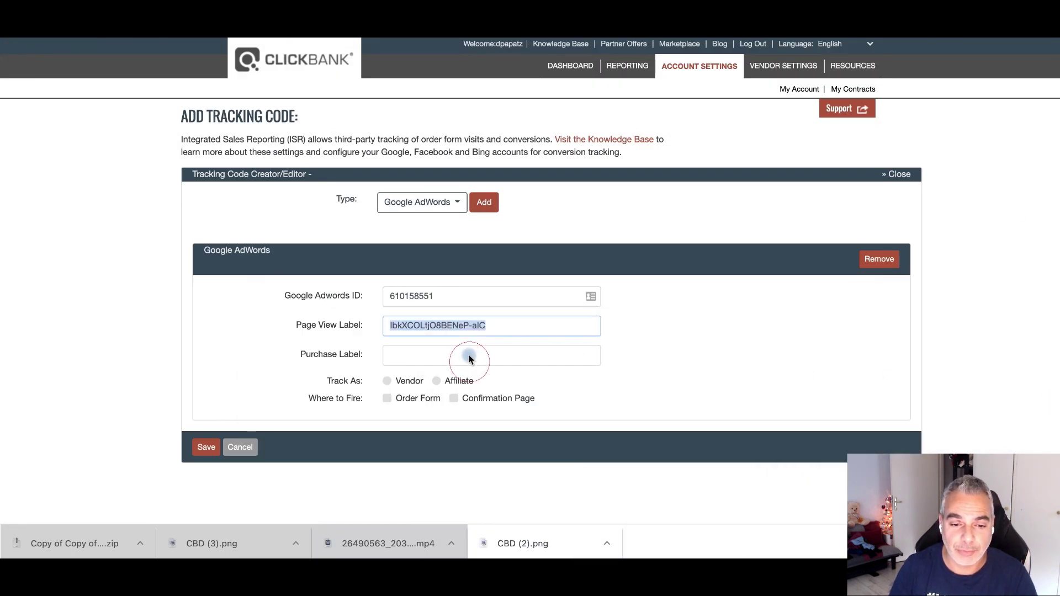
pyautogui.press('super+v')
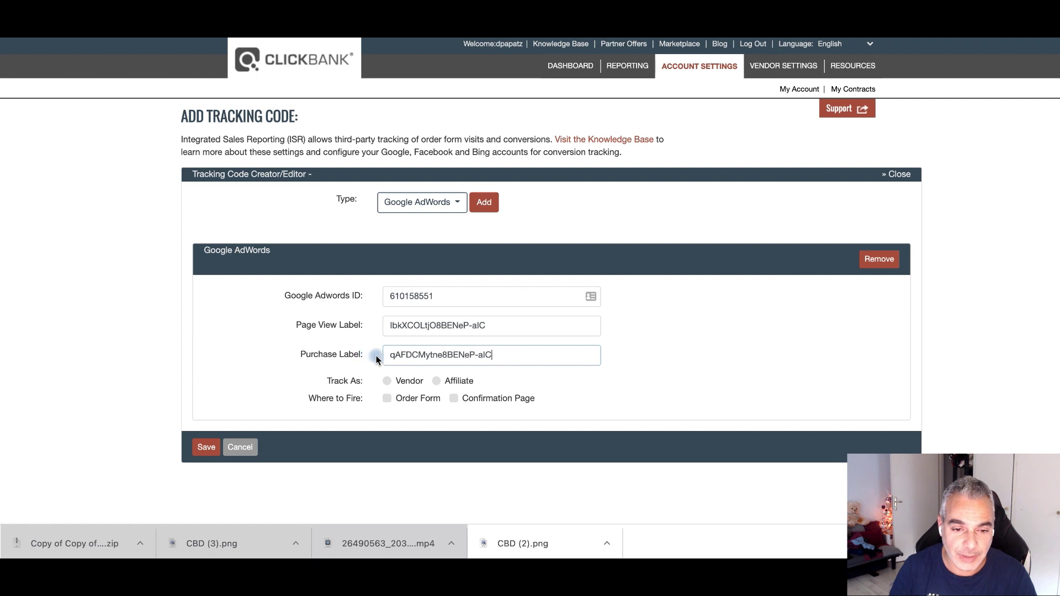
pyautogui.click(517, 325)
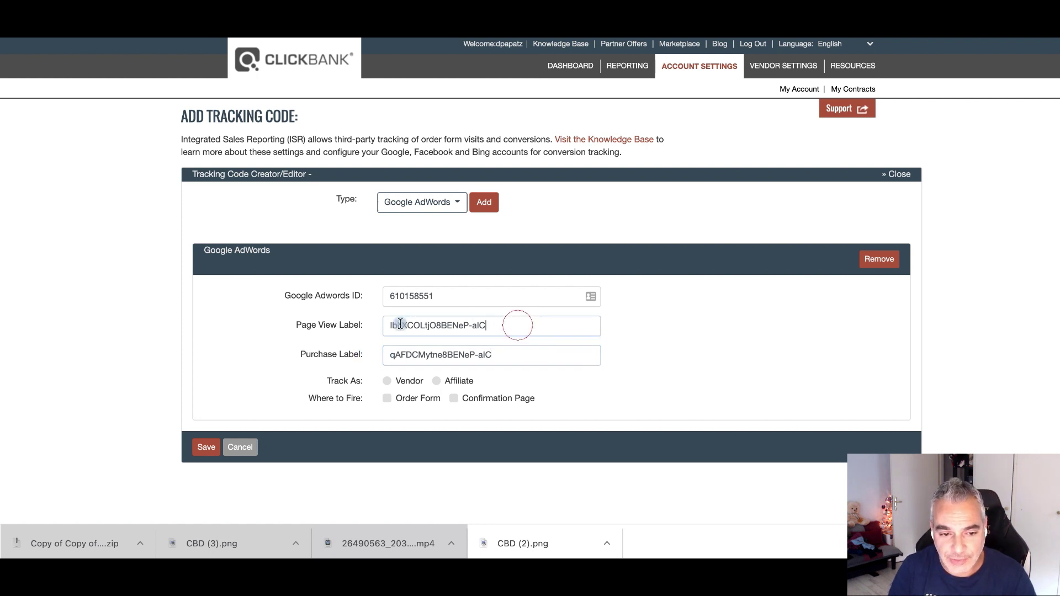
pyautogui.moveTo(400, 324); pyautogui.dragTo(359, 323)
# Track as Vendor, fire the code on both Order Form and Confirmation Page, and save the tracking code
pyautogui.click(386, 381)
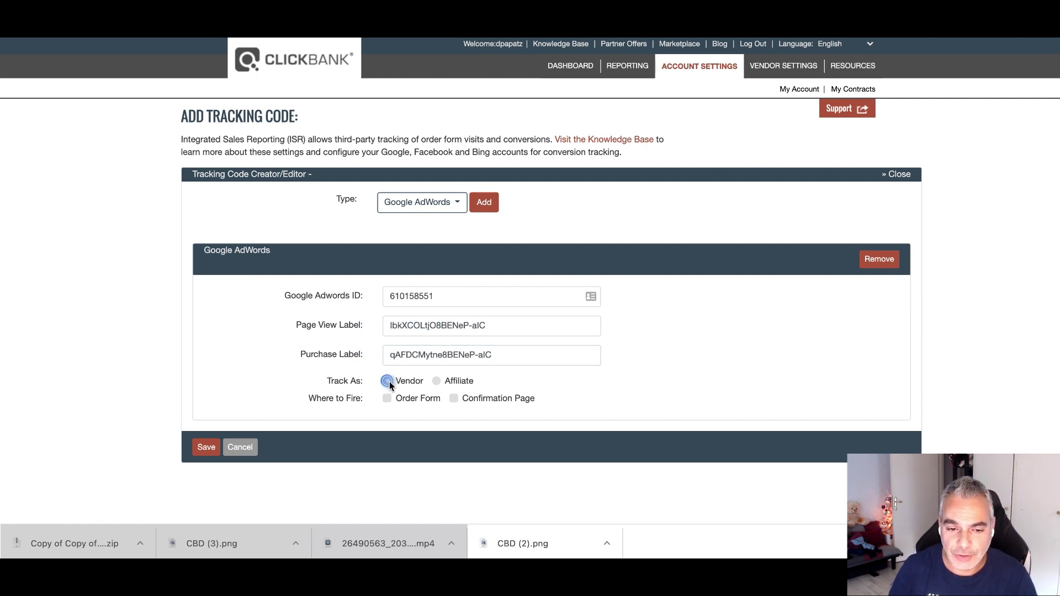
pyautogui.click(387, 398)
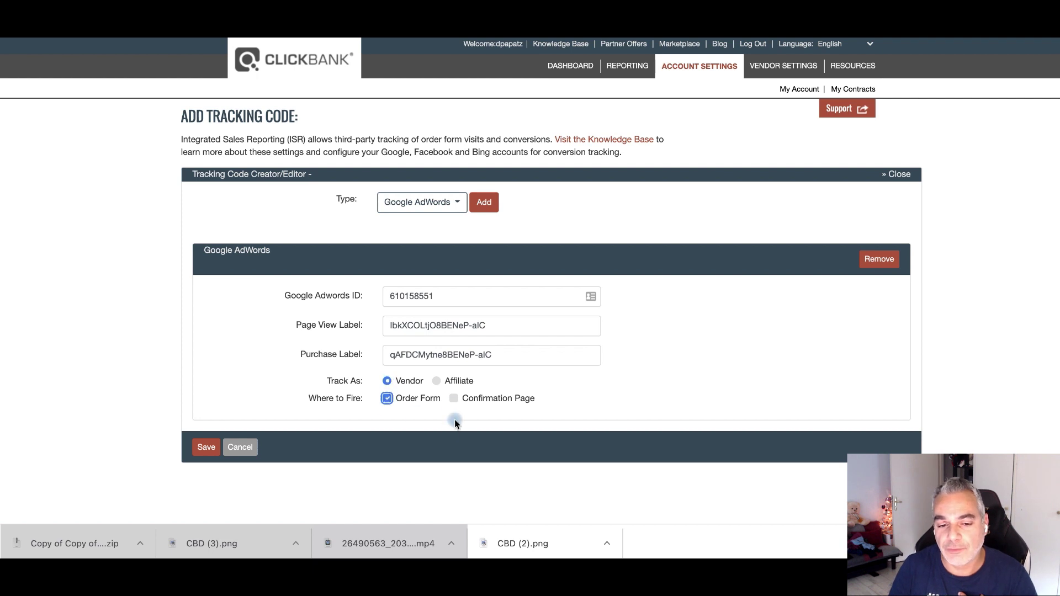
pyautogui.click(453, 398)
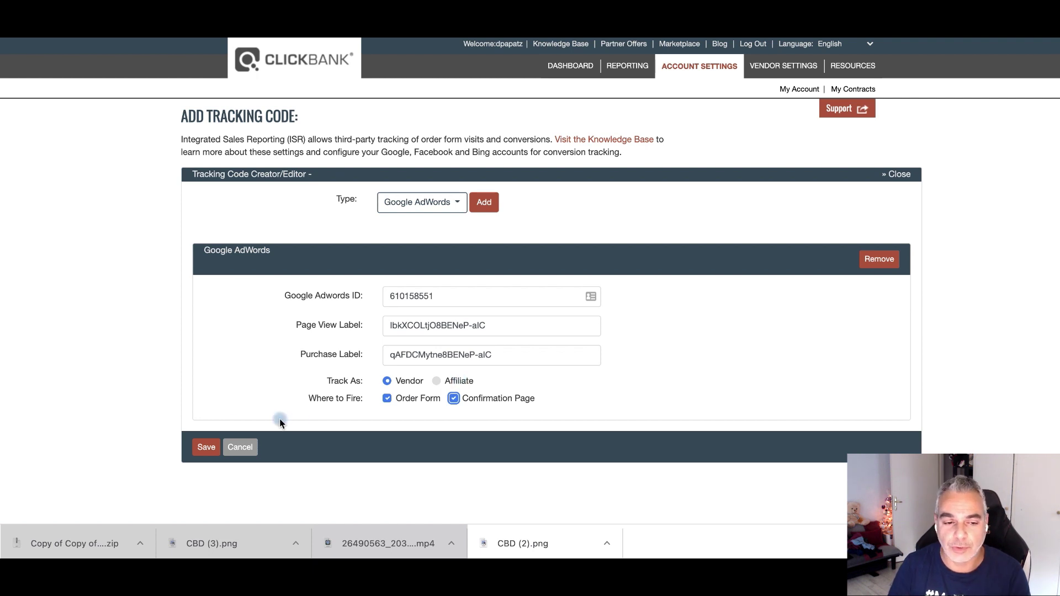
pyautogui.click(208, 448)
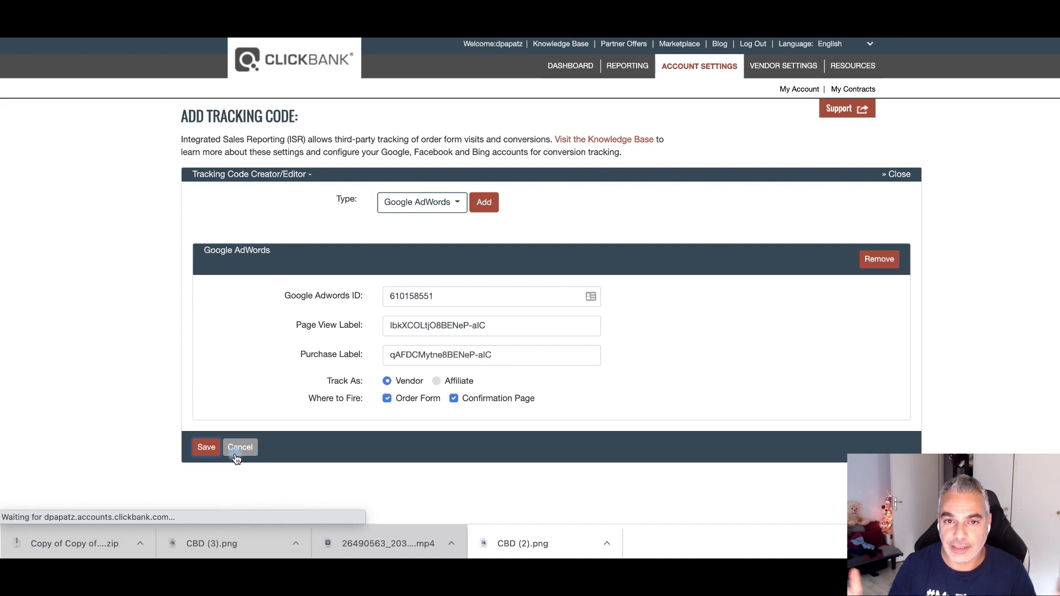
# Activate the first Google AdWords tracking code listed under Integrated Sales Reporting
pyautogui.scroll(-3, 262, 355)
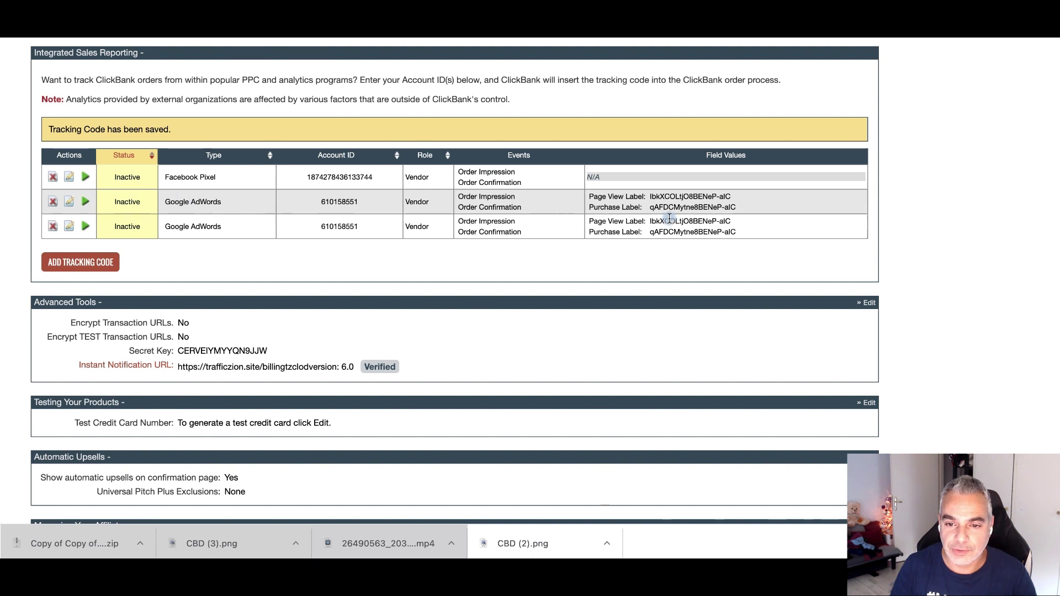
pyautogui.click(86, 202)
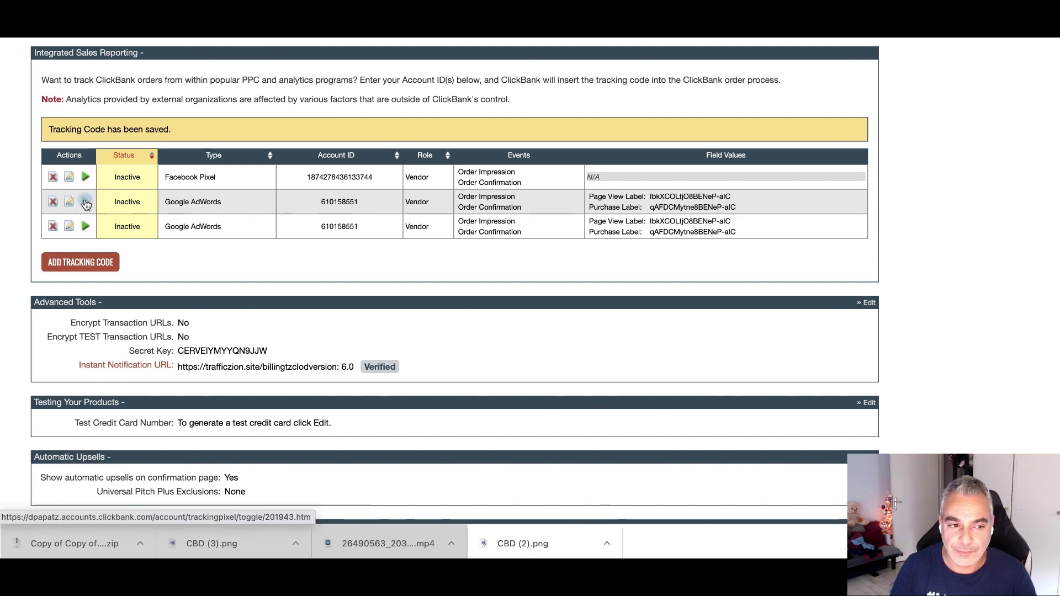
pyautogui.scroll(-3, 141, 211)
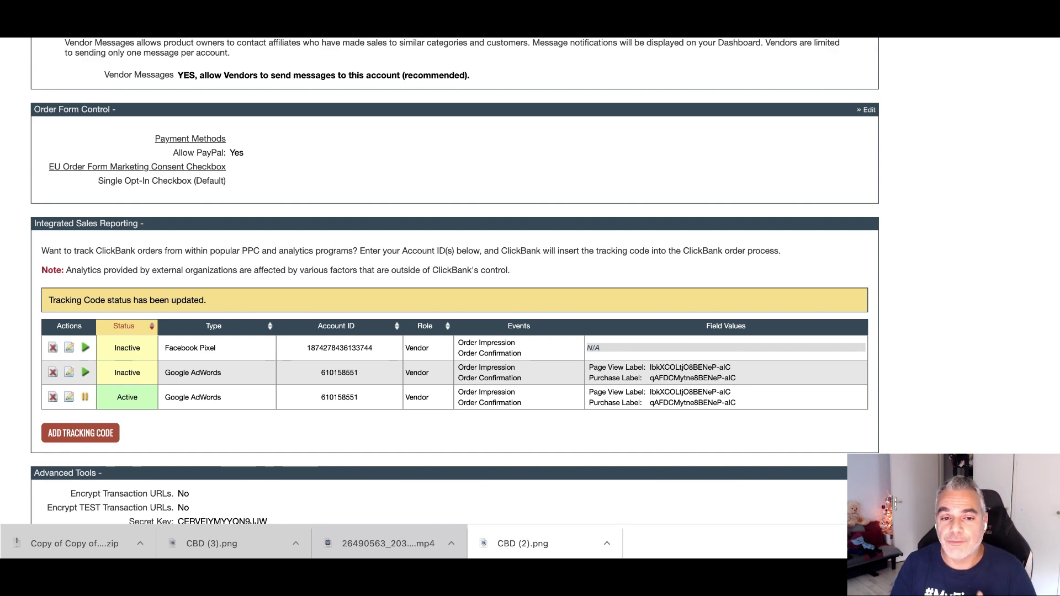
pyautogui.scroll(10, 492, 317)
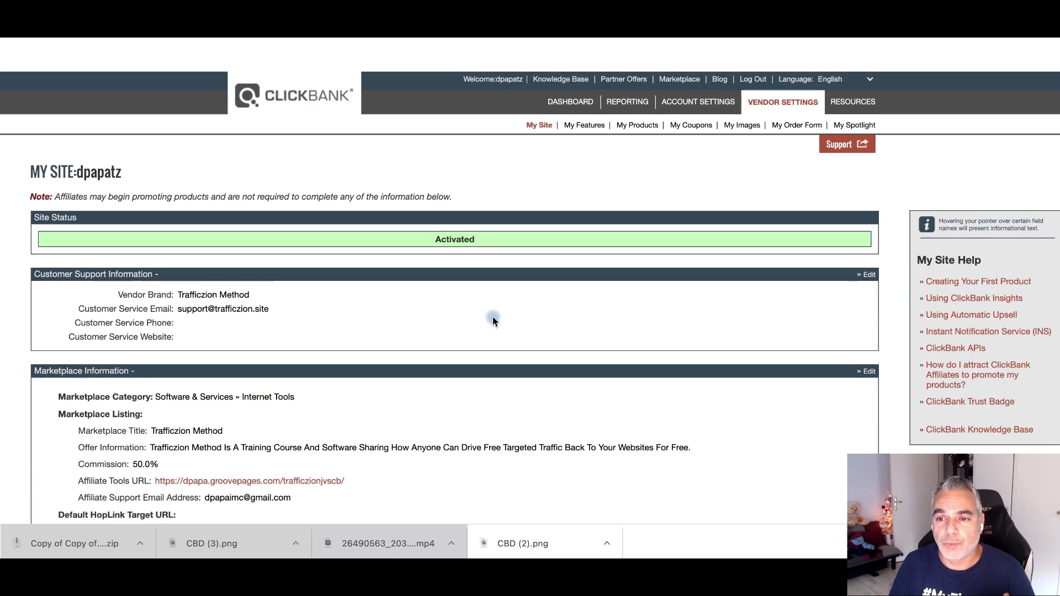
pyautogui.scroll(-10, 494, 319)
pyautogui.scroll(6, 519, 313)
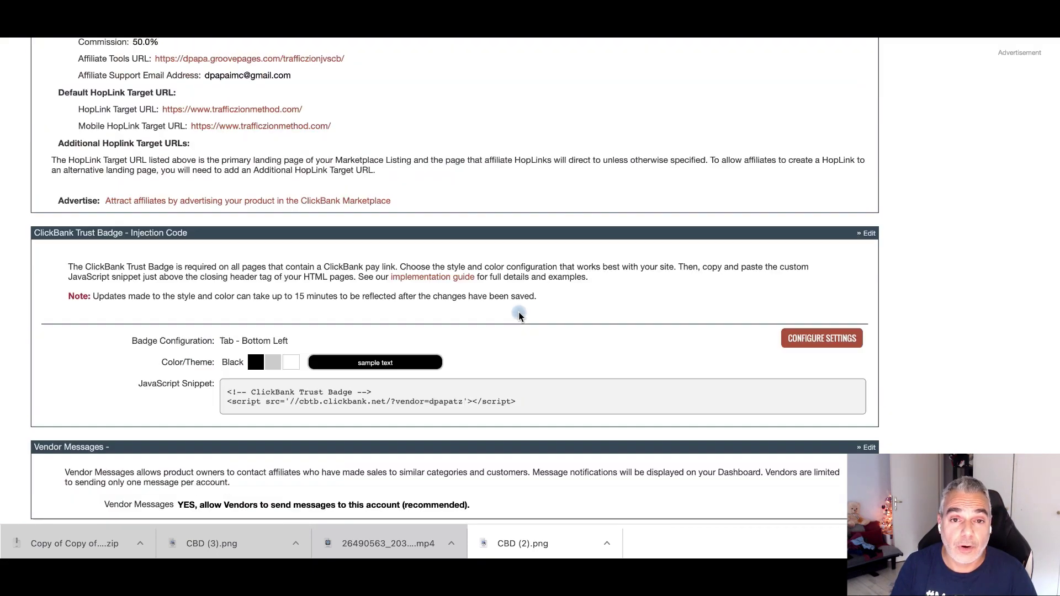
pyautogui.scroll(7, 518, 313)
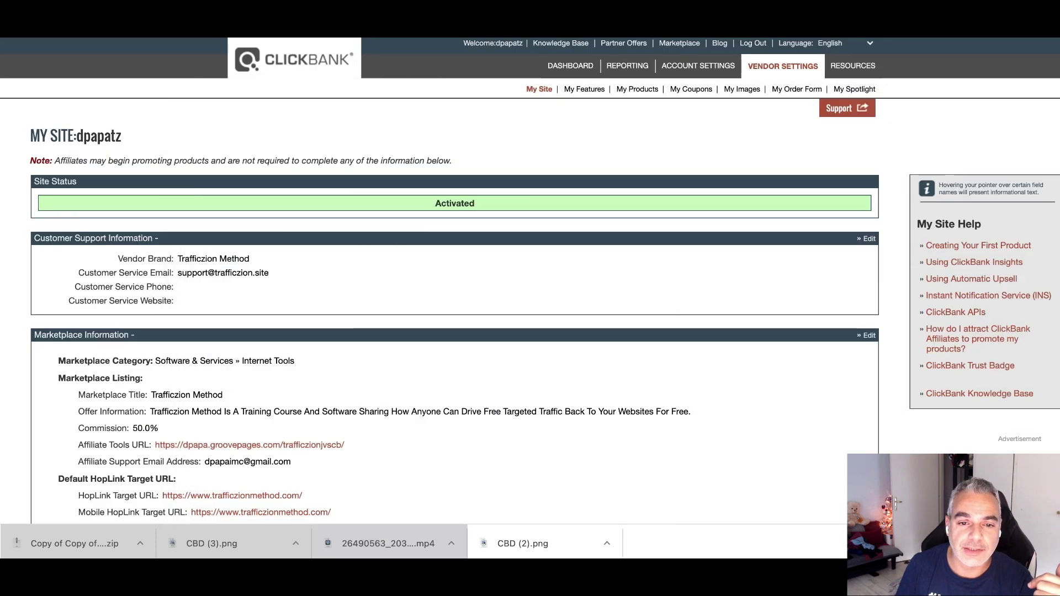
pyautogui.scroll(-10, 170, 333)
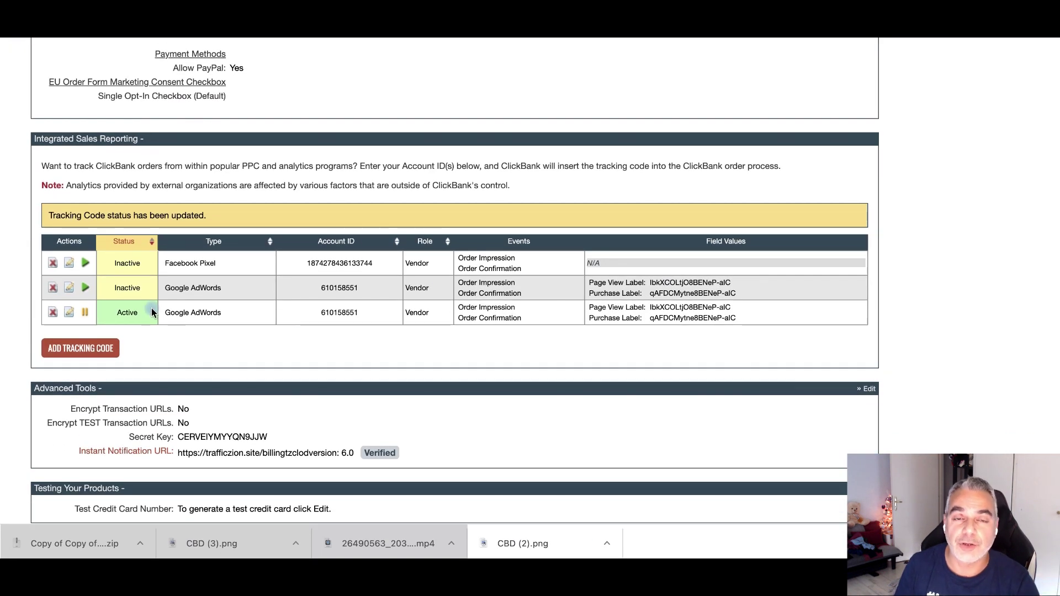
pyautogui.scroll(-2, 152, 309)
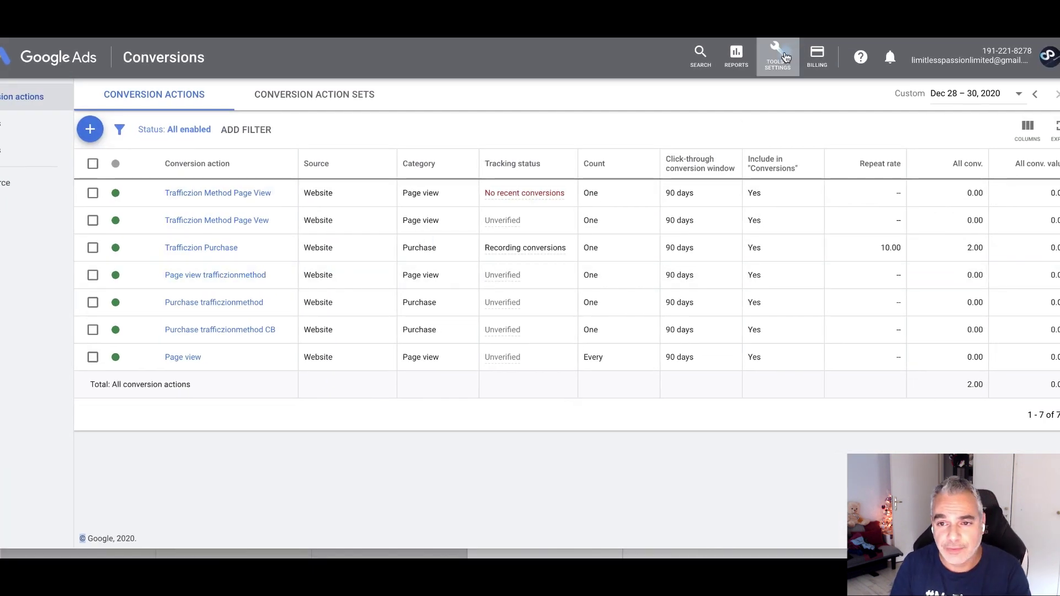
# Open the Conversions page in Google Ads and start a new website conversion action
pyautogui.click(785, 57)
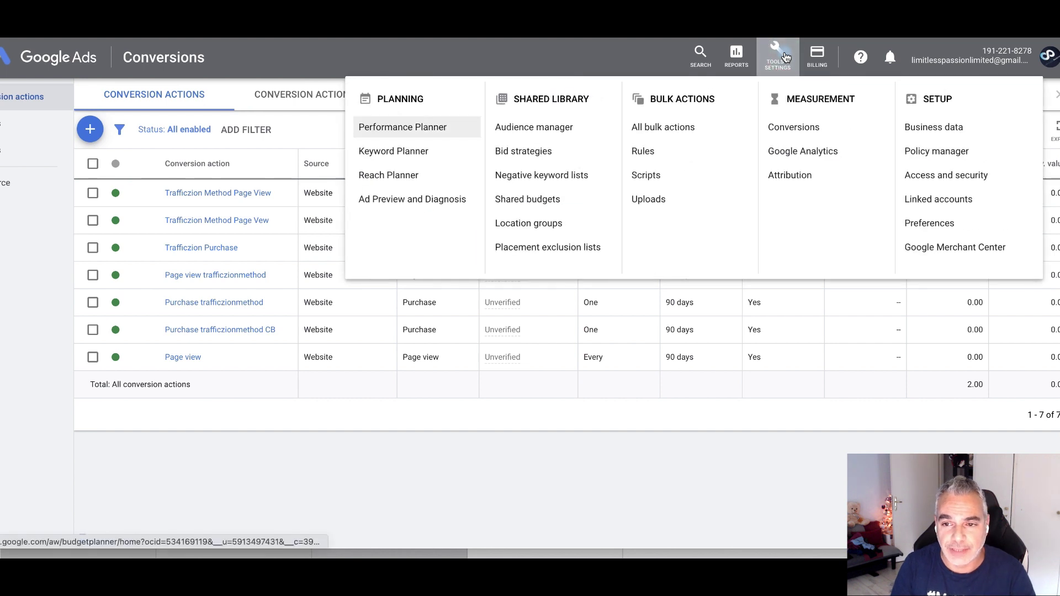
pyautogui.click(783, 132)
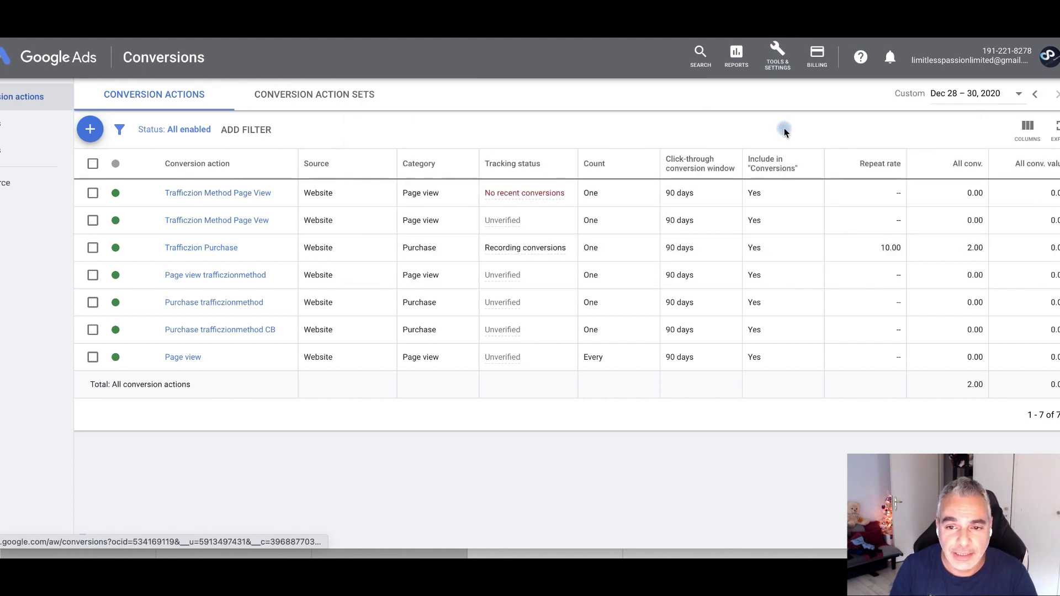
pyautogui.click(90, 130)
pyautogui.click(266, 244)
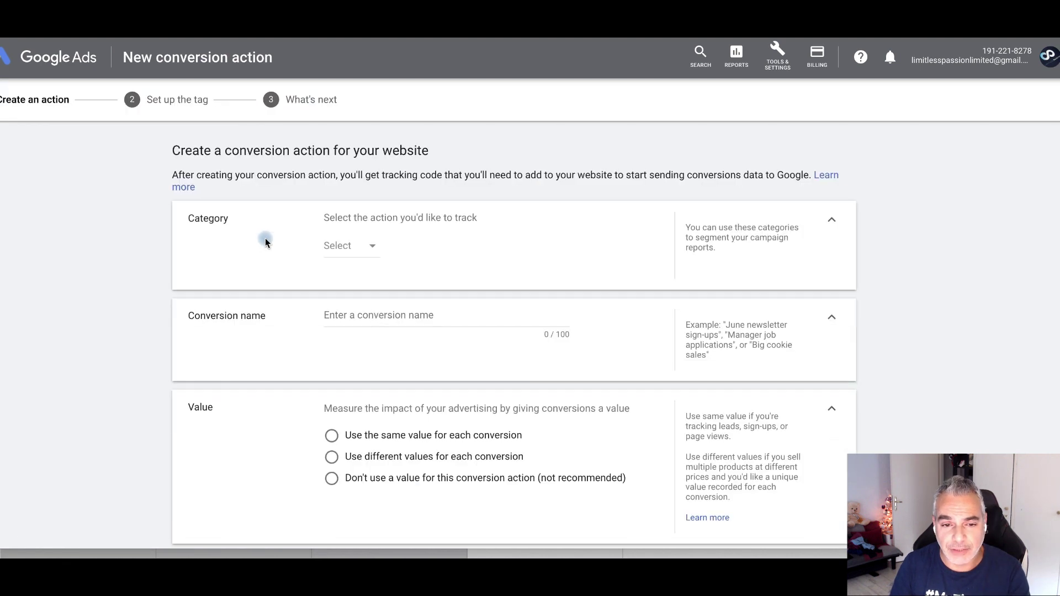
# Set the category to Page view and name the conversion "Page view trafficziomethod offical sales page"
pyautogui.click(371, 244)
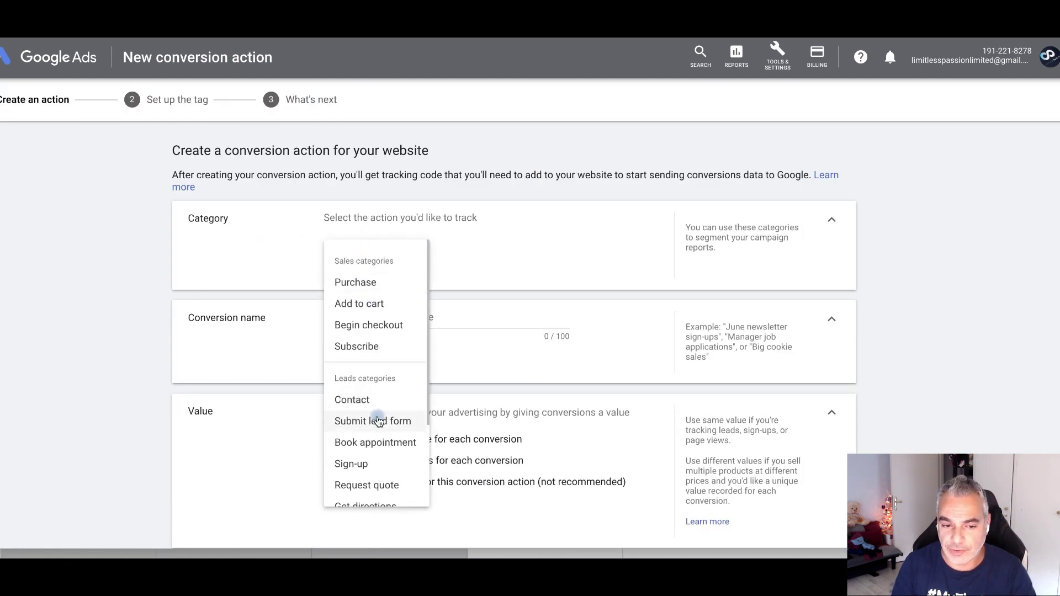
pyautogui.scroll(-2, 377, 451)
pyautogui.click(373, 461)
pyautogui.click(400, 321)
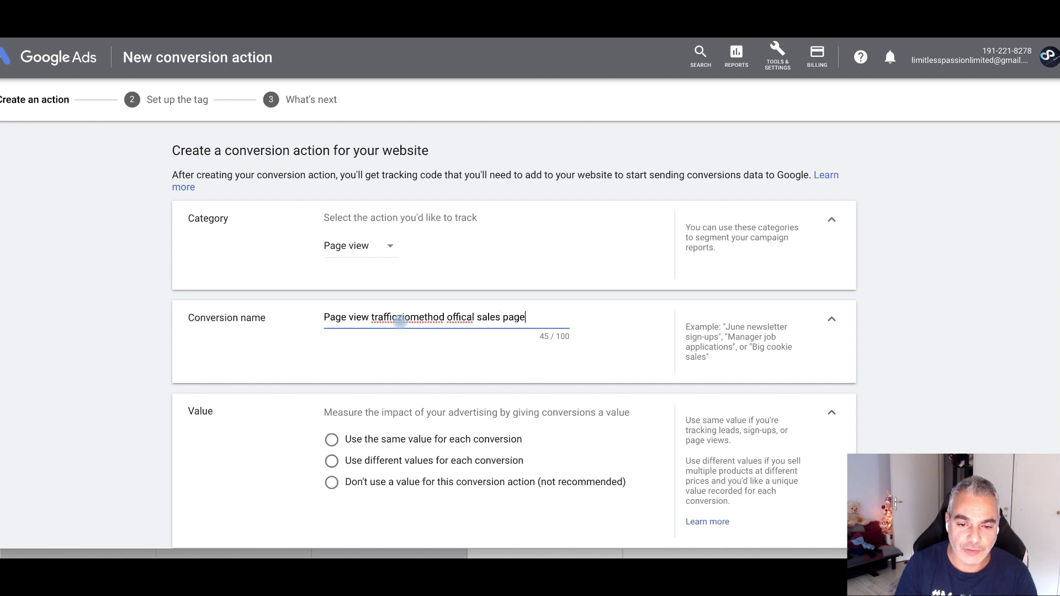
# Choose not to use a value for the sales page view conversion action
pyautogui.scroll(-3, 379, 329)
pyautogui.click(333, 364)
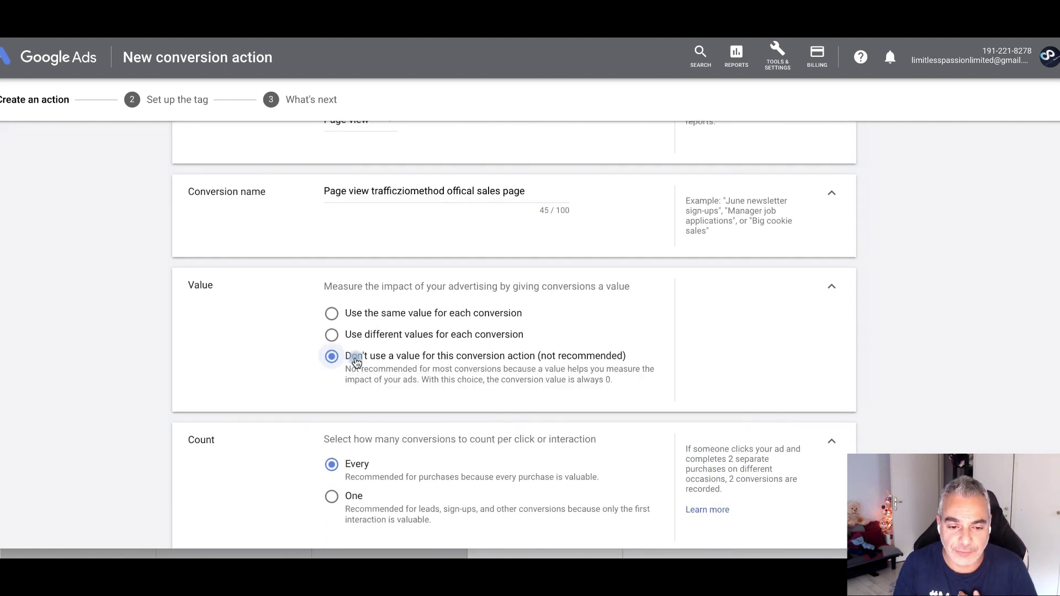
# Set the sales page view conversion's count to One per click or interaction
pyautogui.scroll(-4, 343, 365)
pyautogui.click(332, 274)
pyautogui.scroll(-1, 333, 274)
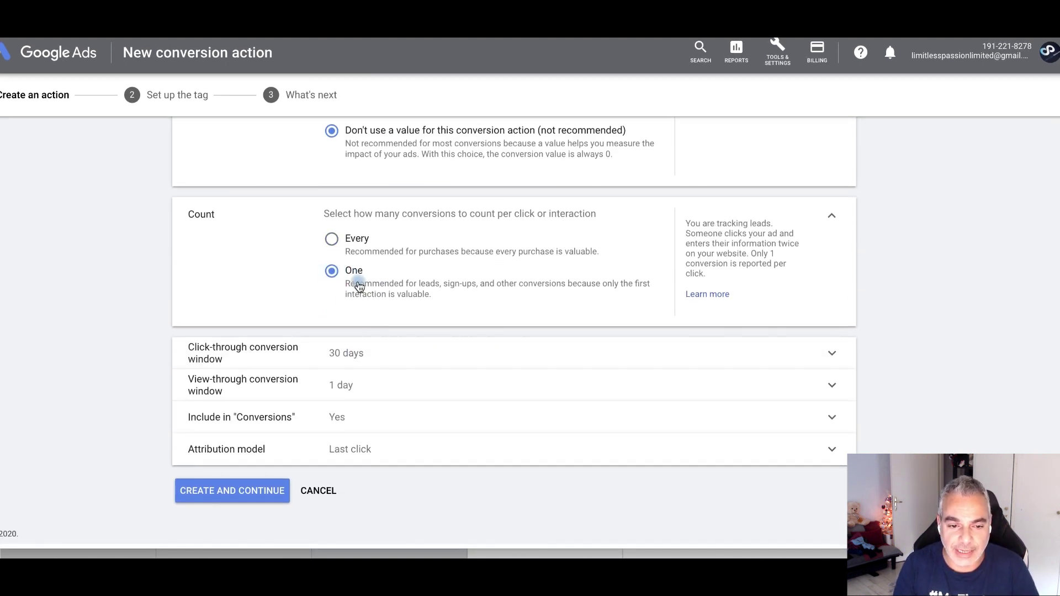
# Set the click-through conversion window to 90 days and create the conversion action
pyautogui.click(389, 369)
pyautogui.click(347, 404)
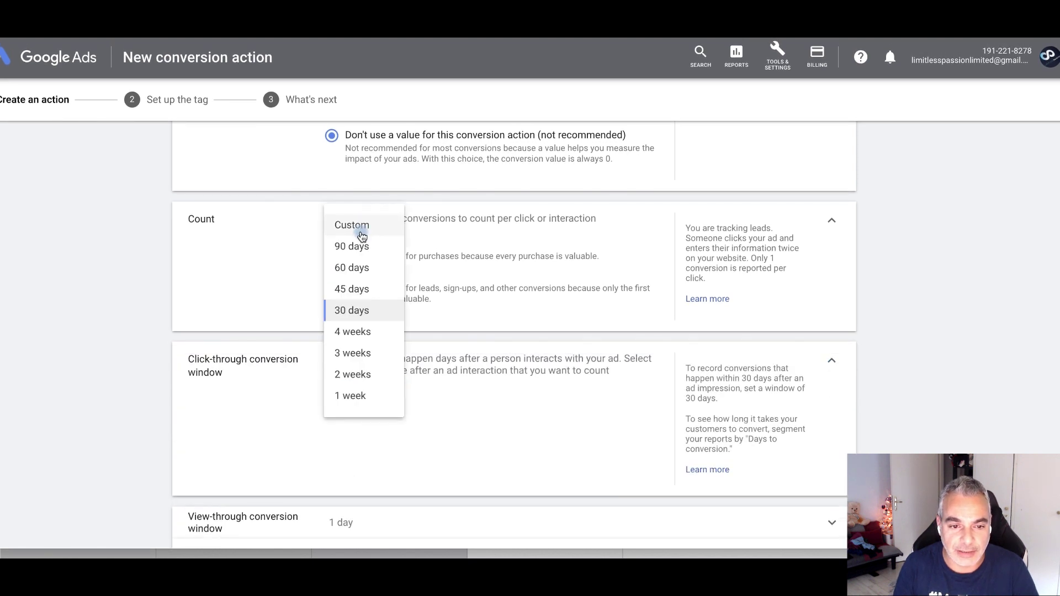
pyautogui.click(352, 251)
pyautogui.scroll(-2, 305, 338)
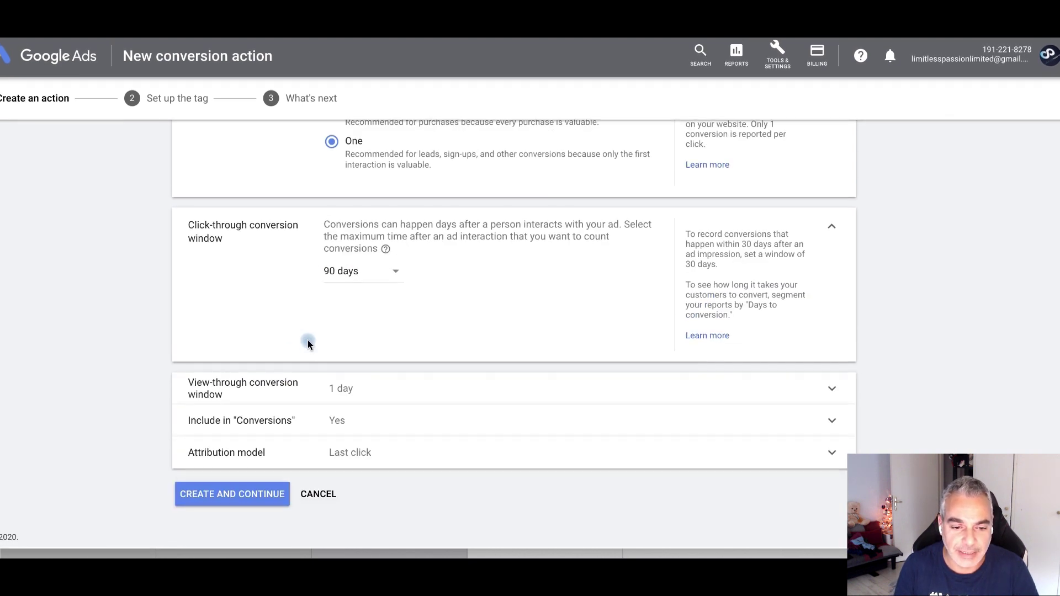
pyautogui.click(248, 499)
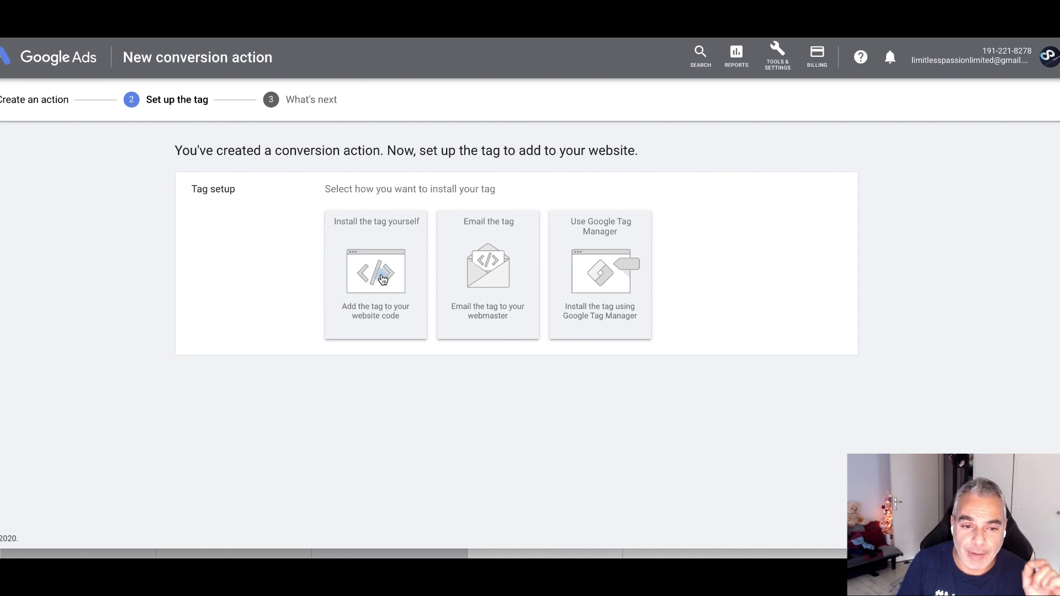
# Choose to install the tag yourself and copy the complete global site tag code
pyautogui.click(379, 245)
pyautogui.scroll(-4, 370, 218)
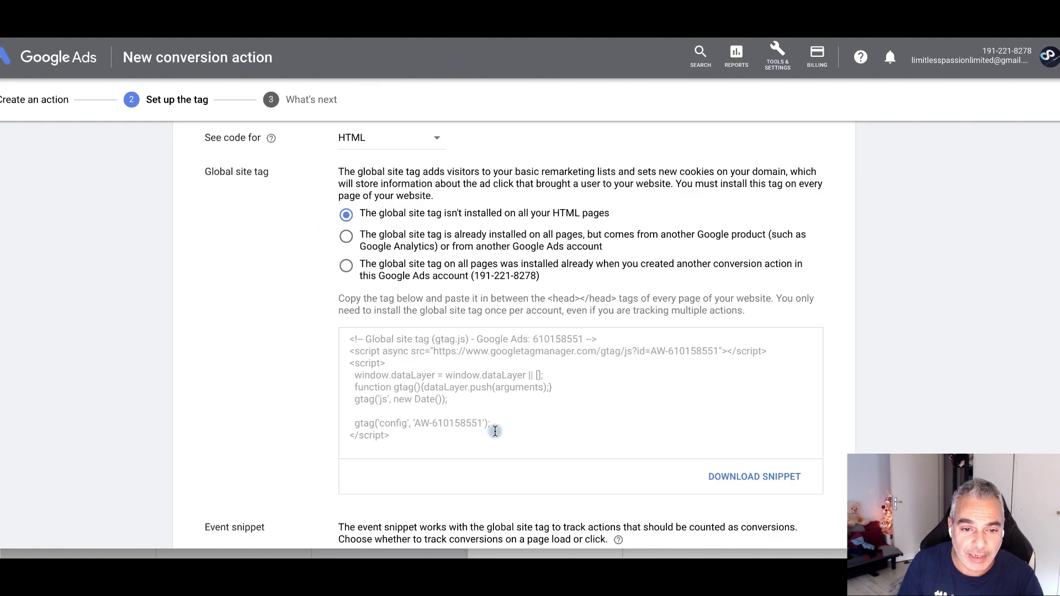
pyautogui.click(500, 382)
pyautogui.rightClick(479, 382)
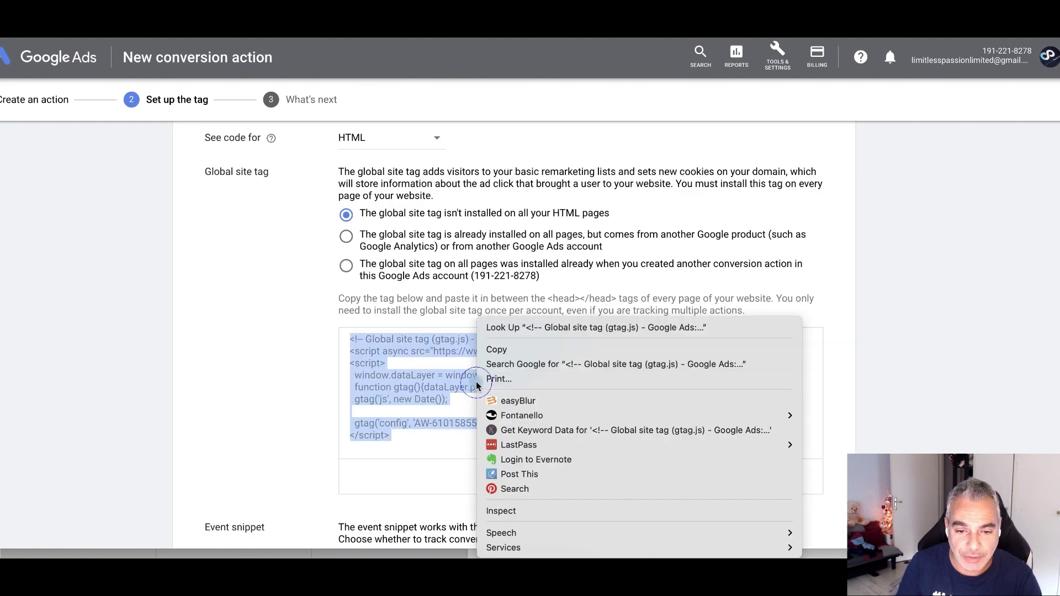
pyautogui.click(533, 353)
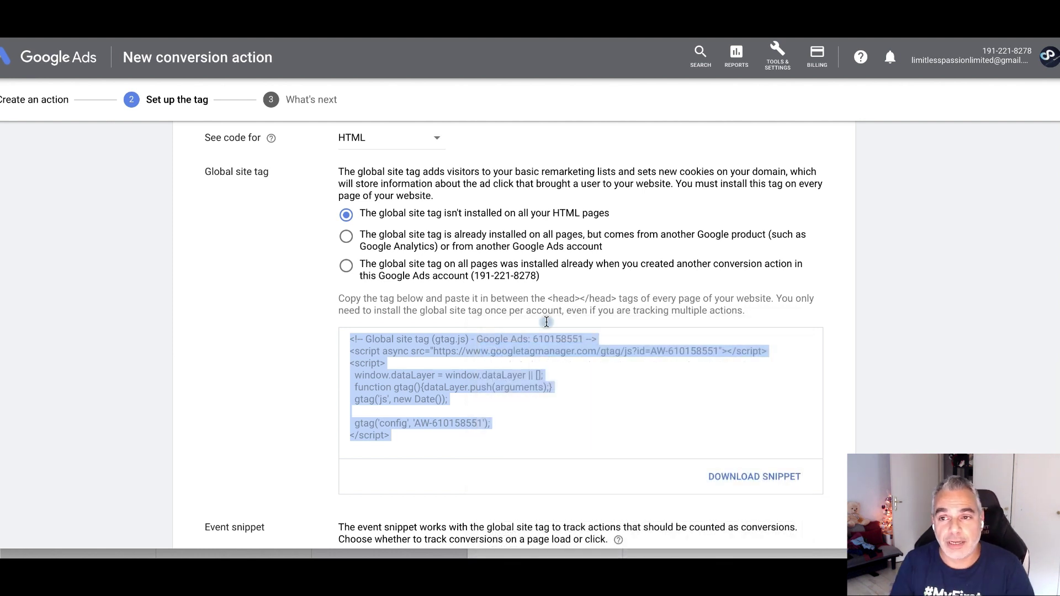
# Switch to GrooveFunnels in a new browser tab and open the "TrafficZion Cloud - Clickbank Version" site in the page editor
pyautogui.hotkey('ctrl', 't')
pyautogui.write('app')
pyautogui.press('Return')
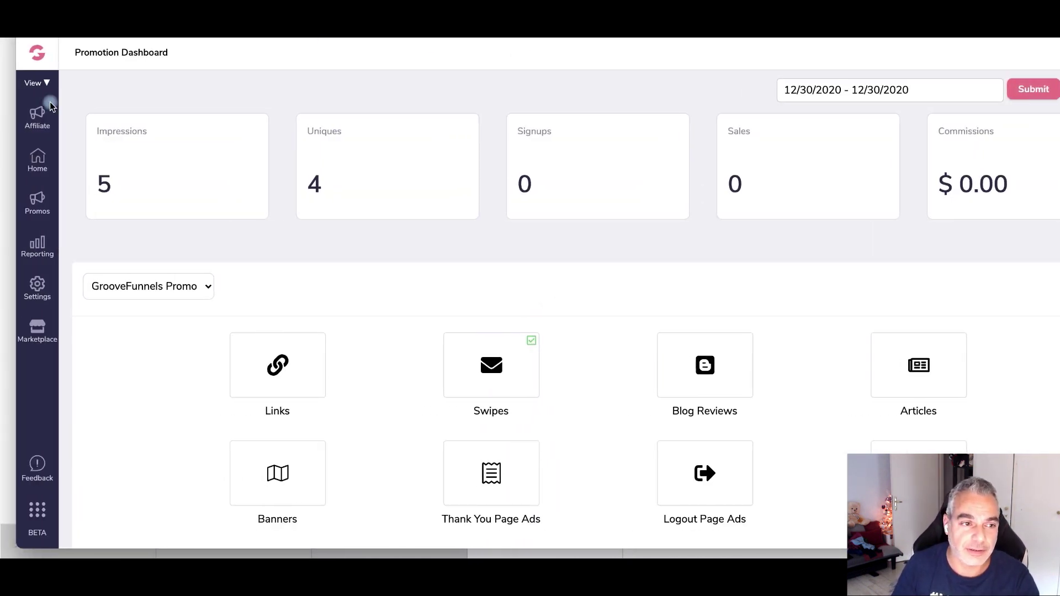
pyautogui.click(47, 55)
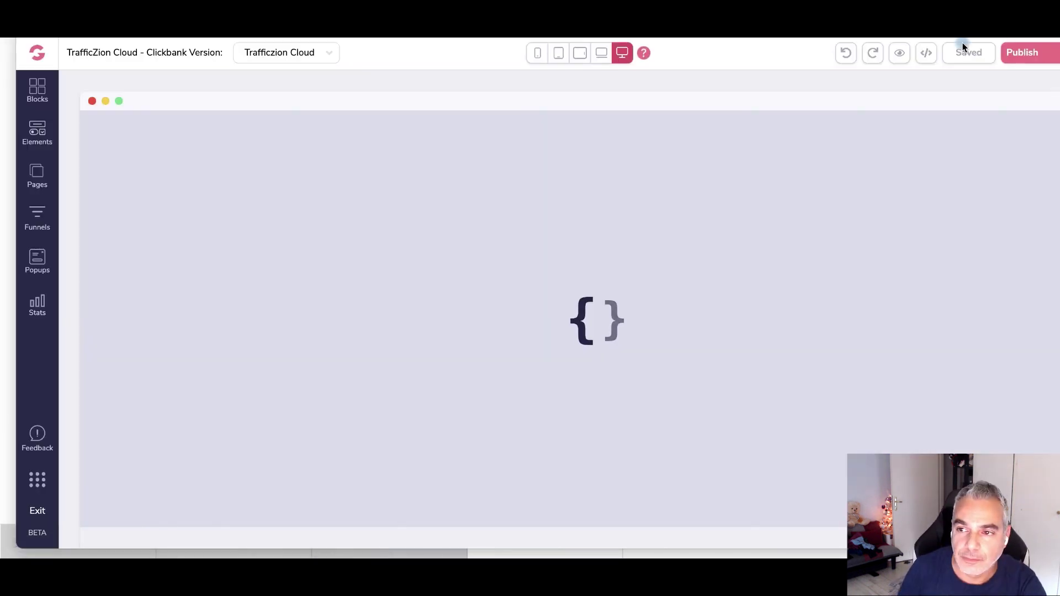
pyautogui.click(249, 203)
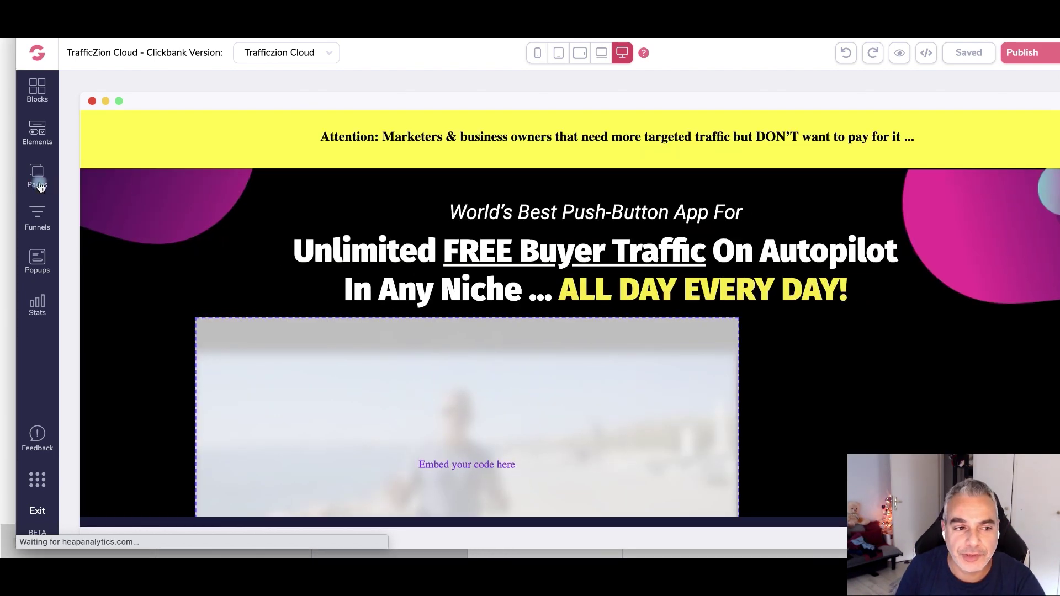
# Open the settings of the Trafficzion Cloud index page
pyautogui.click(37, 176)
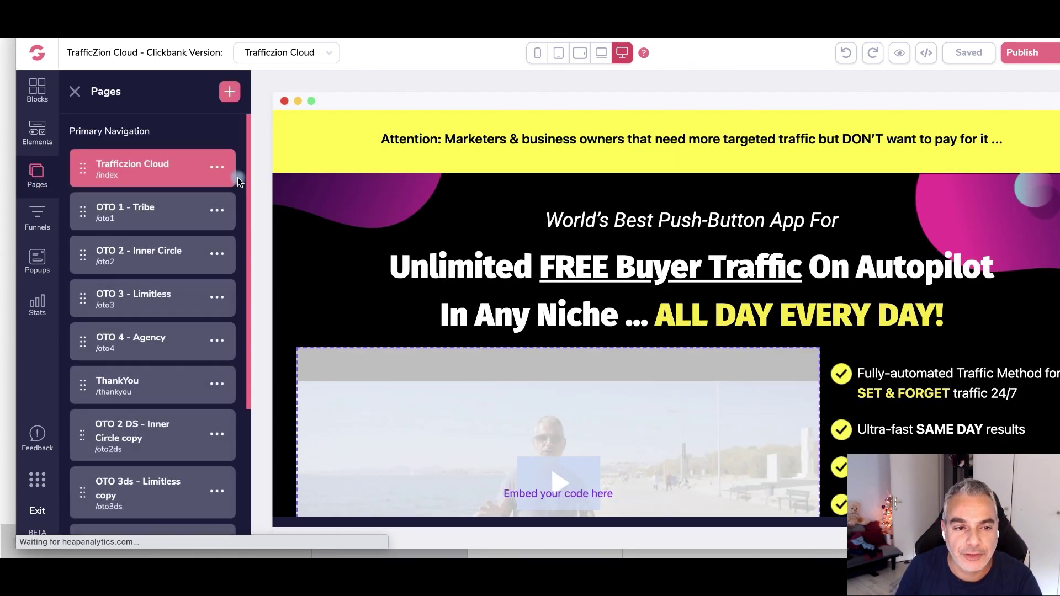
pyautogui.click(218, 168)
pyautogui.click(101, 204)
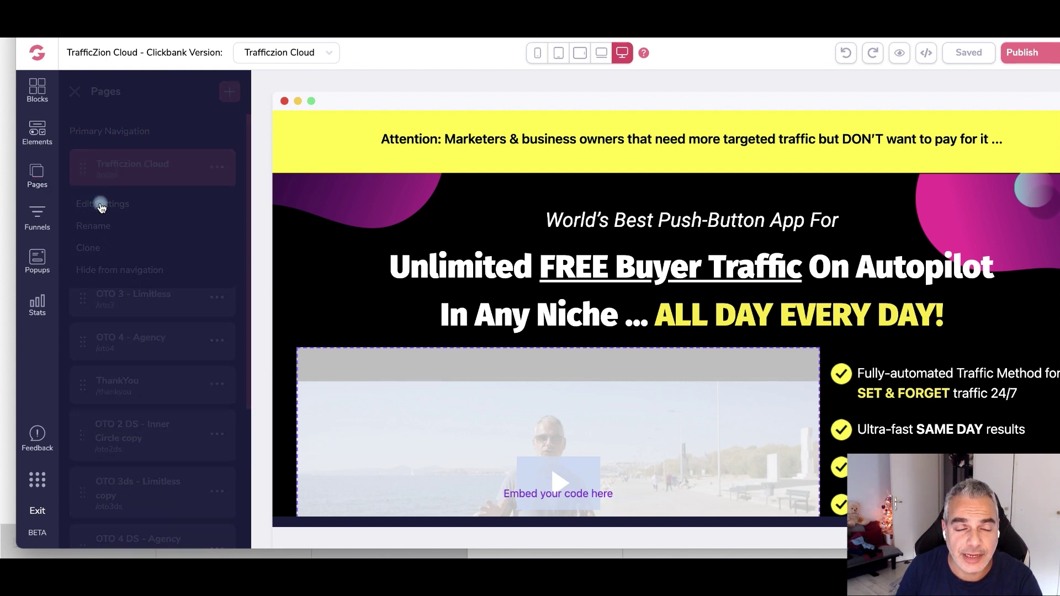
# Place the text cursor before the ClickBank Trust Badge script in the page's code includes for tracking
pyautogui.scroll(-10, 150, 268)
pyautogui.scroll(5, 110, 306)
pyautogui.scroll(-2, 116, 306)
pyautogui.moveTo(69, 319); pyautogui.dragTo(188, 329)
pyautogui.scroll(-1, 110, 314)
pyautogui.click(36, 305)
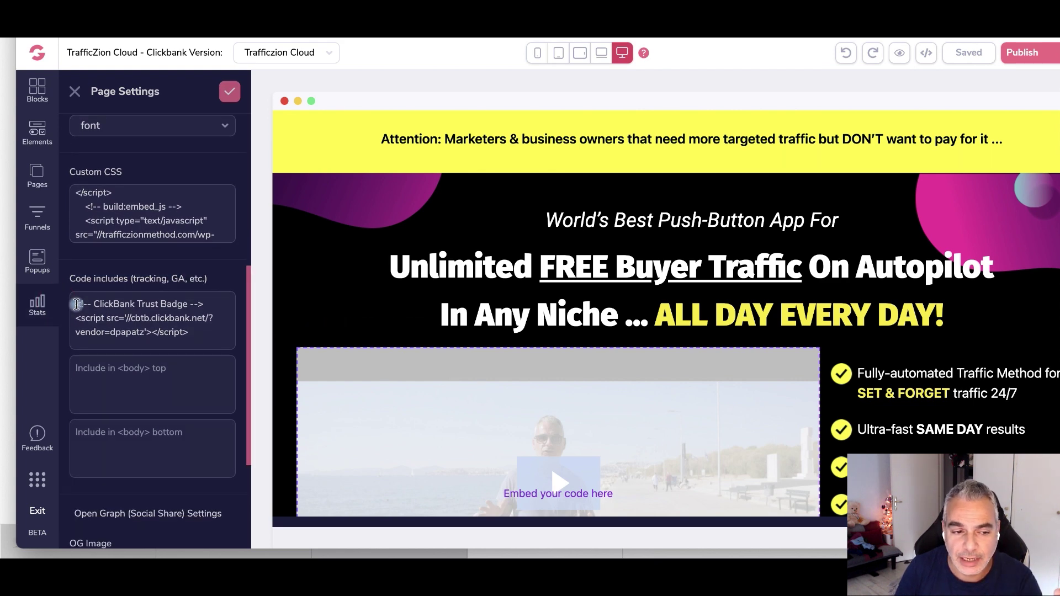